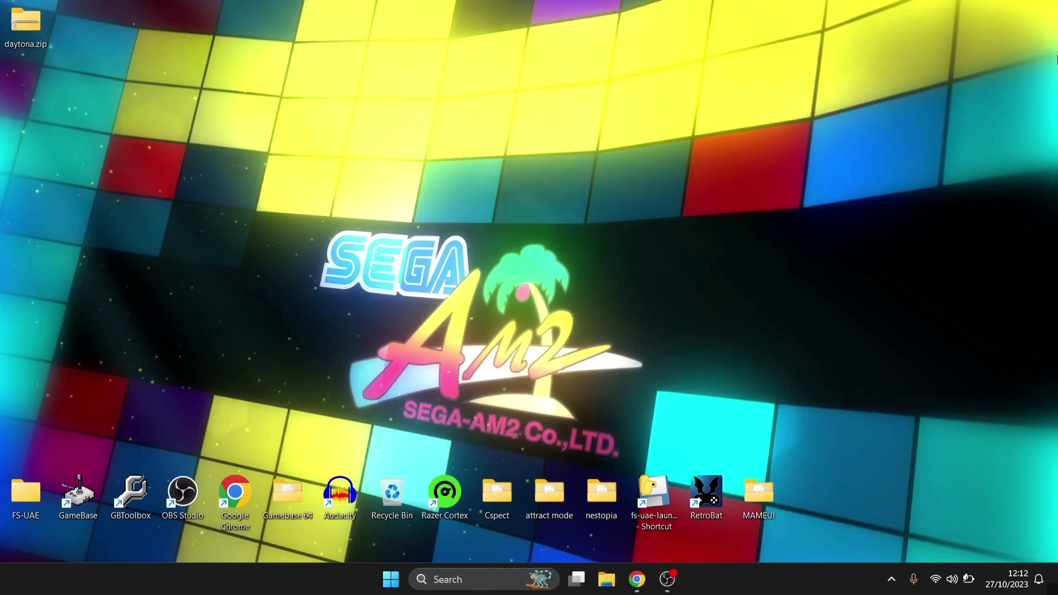
- Switch to Chrome and download Model 2 Emulator 1.1a from its Sega Retro page
{"action": "left_click", "coordinate": [635, 589]}
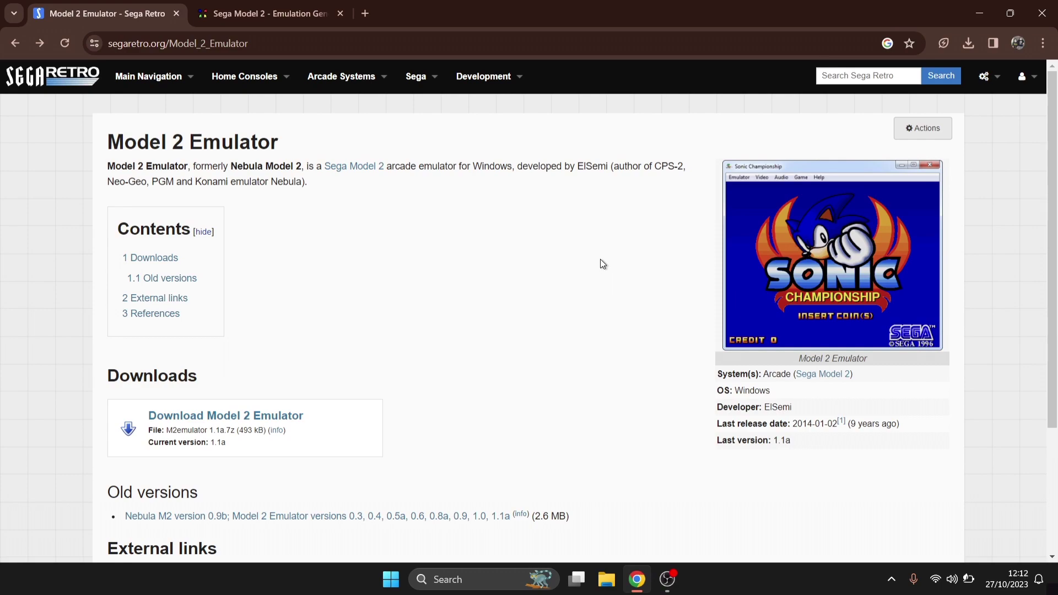
{"action": "left_click", "coordinate": [273, 419]}
- Examine the emulator comparisons and game compatibility table on the Emulation General wiki's Sega Model 2 page
{"action": "left_click", "coordinate": [291, 12]}
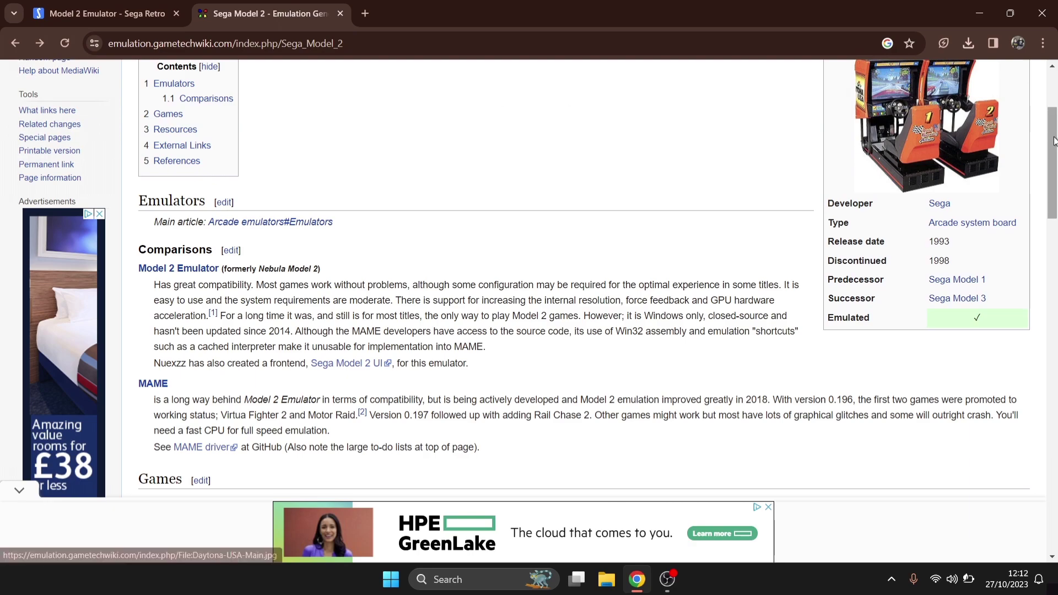
{"action": "left_click_drag", "start_coordinate": [1054, 146], "coordinate": [1054, 233]}
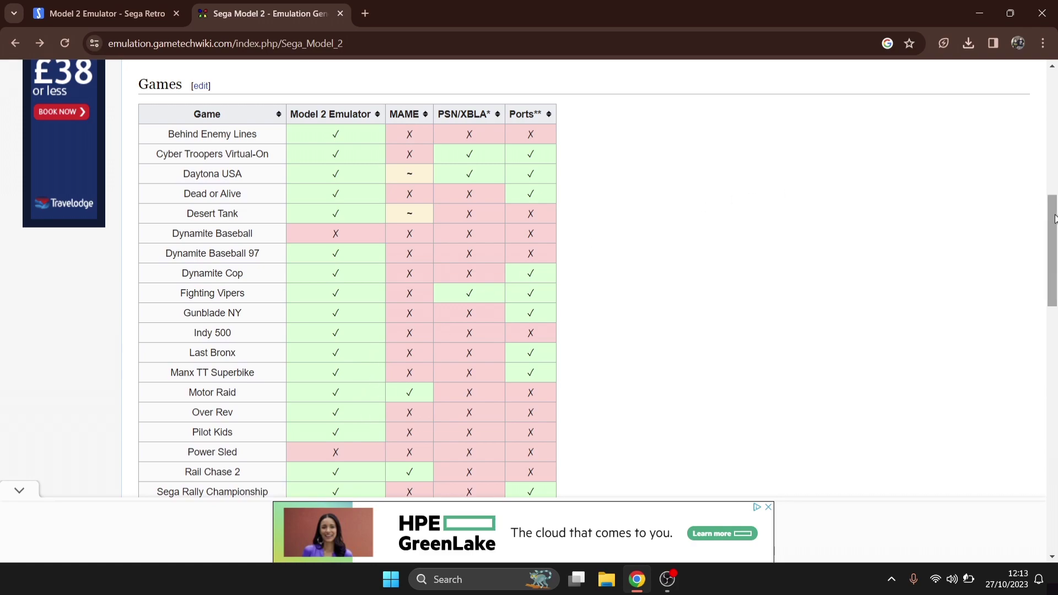
{"action": "scroll", "coordinate": [1054, 250], "scroll_direction": "down", "scroll_amount": 2}
{"action": "left_click_drag", "start_coordinate": [1054, 251], "coordinate": [1044, 228]}
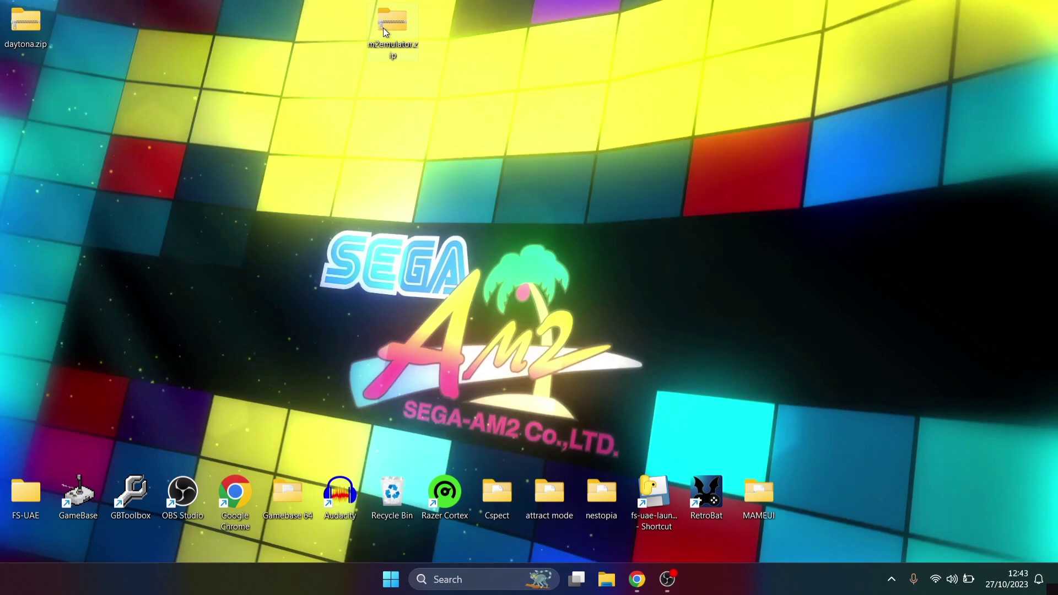
- Create a new folder named Sega on the desktop
{"action": "right_click", "coordinate": [537, 140]}
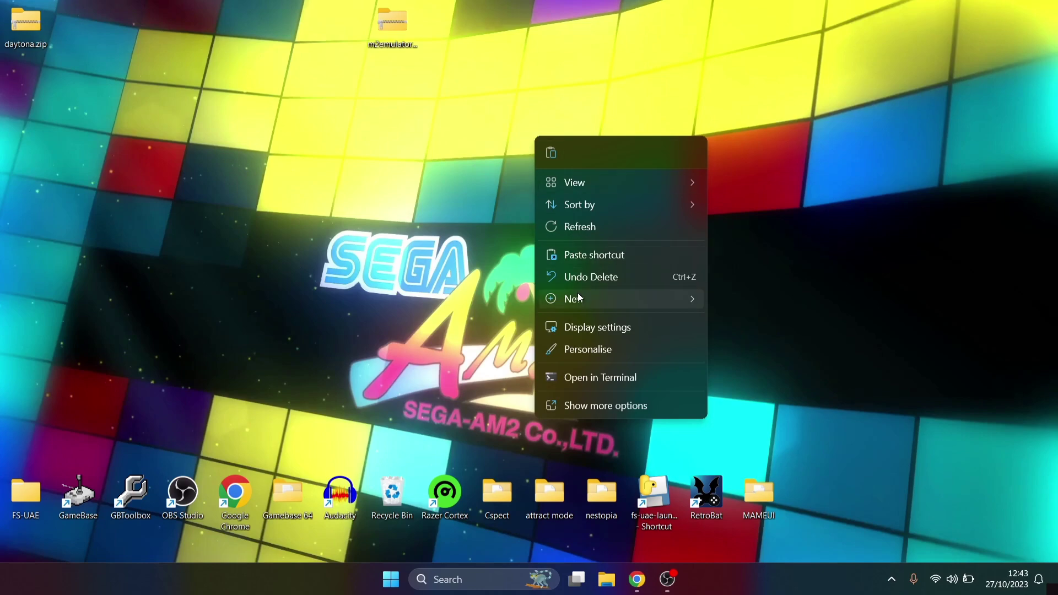
{"action": "mouse_move", "coordinate": [578, 299]}
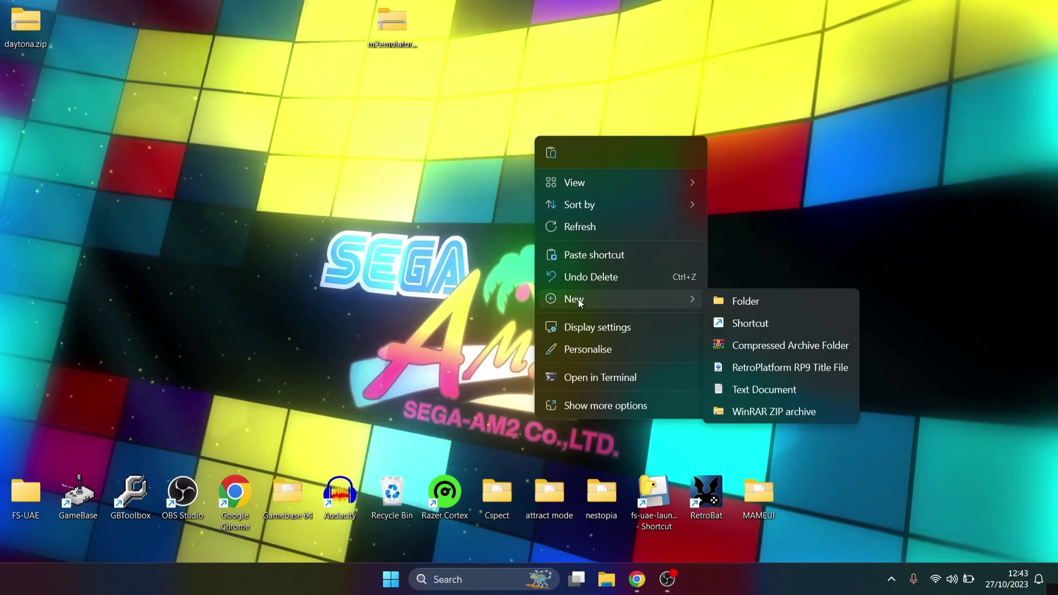
{"action": "left_click", "coordinate": [777, 301]}
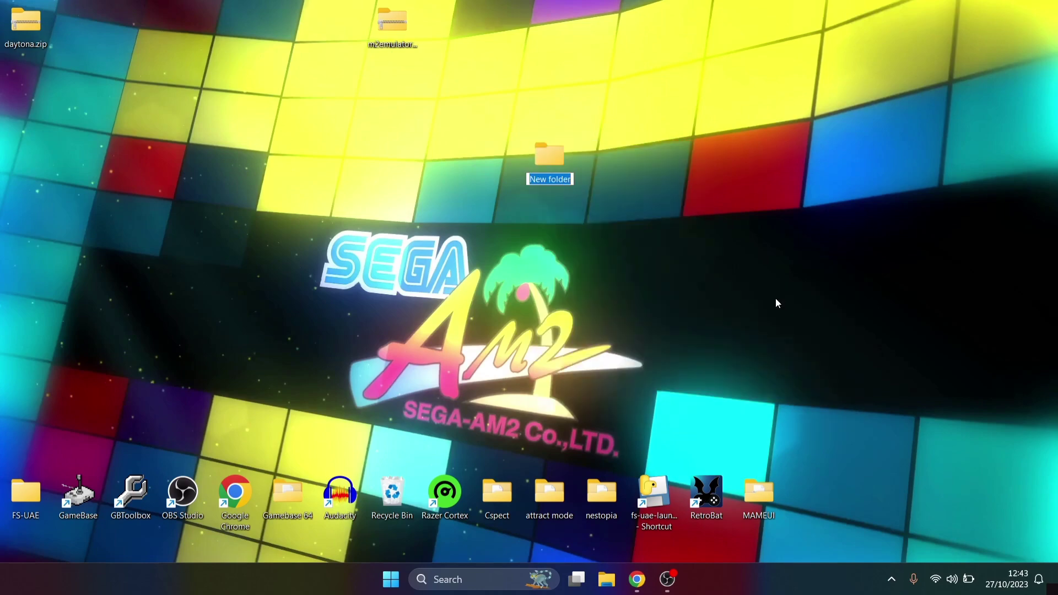
{"action": "type", "text": "Sega"}
{"action": "key", "text": "Return"}
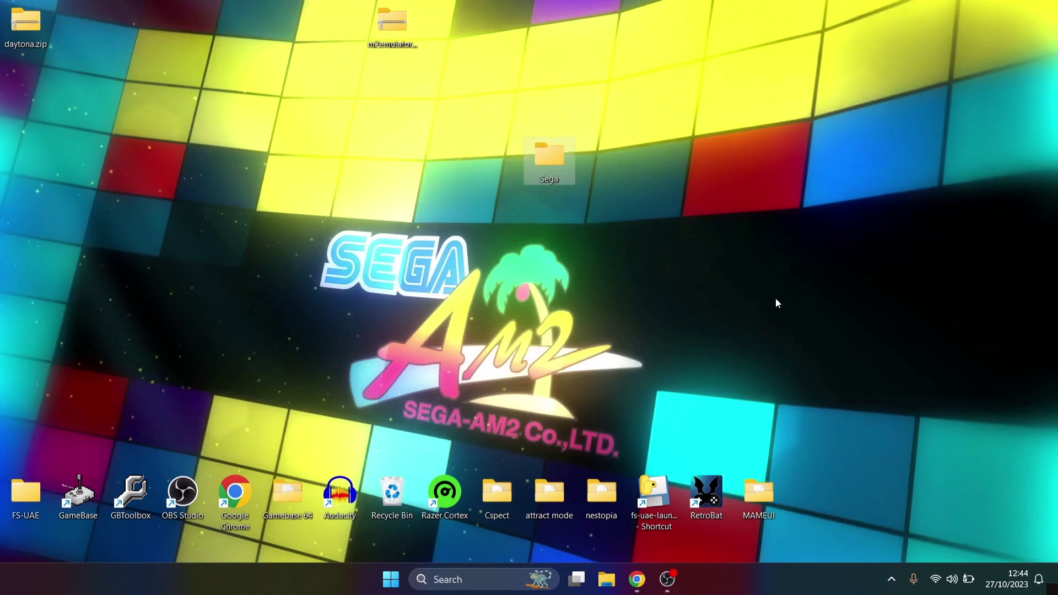
- Move m2emulator.zip from the desktop into the Sega folder and open that folder in a maximized window
{"action": "left_click_drag", "start_coordinate": [399, 37], "coordinate": [555, 170]}
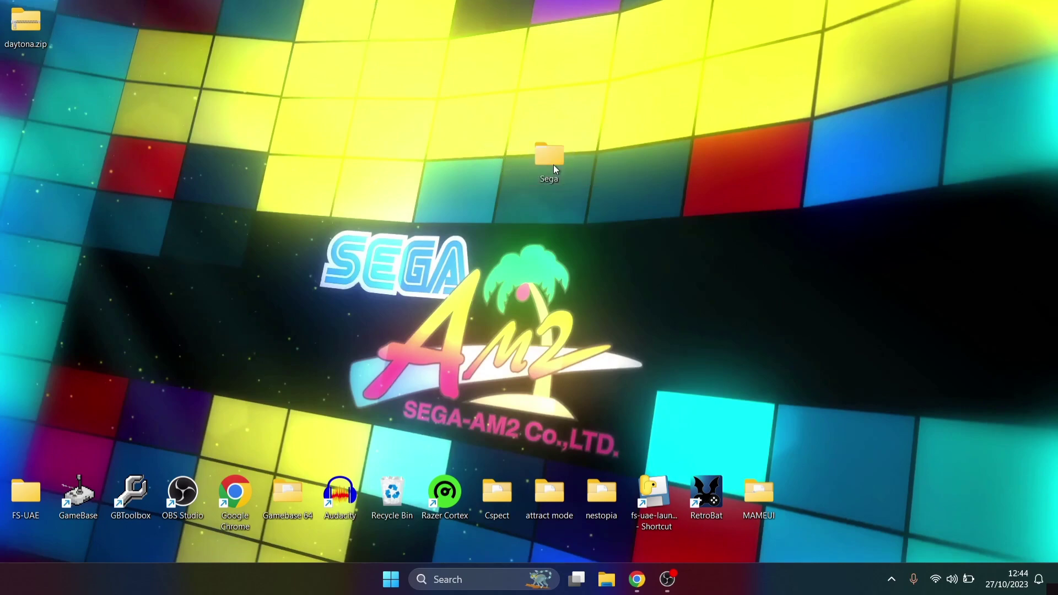
{"action": "double_click", "coordinate": [554, 165]}
{"action": "double_click", "coordinate": [881, 37]}
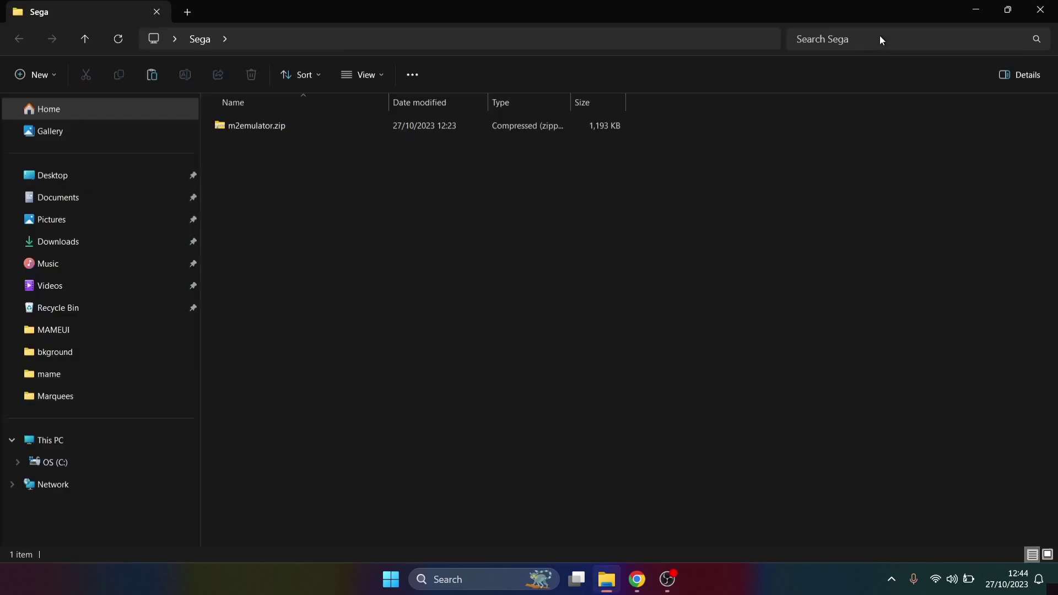
- Extract m2emulator.zip directly into the Sega folder with WinRAR and delete the archive
{"action": "right_click", "coordinate": [237, 130]}
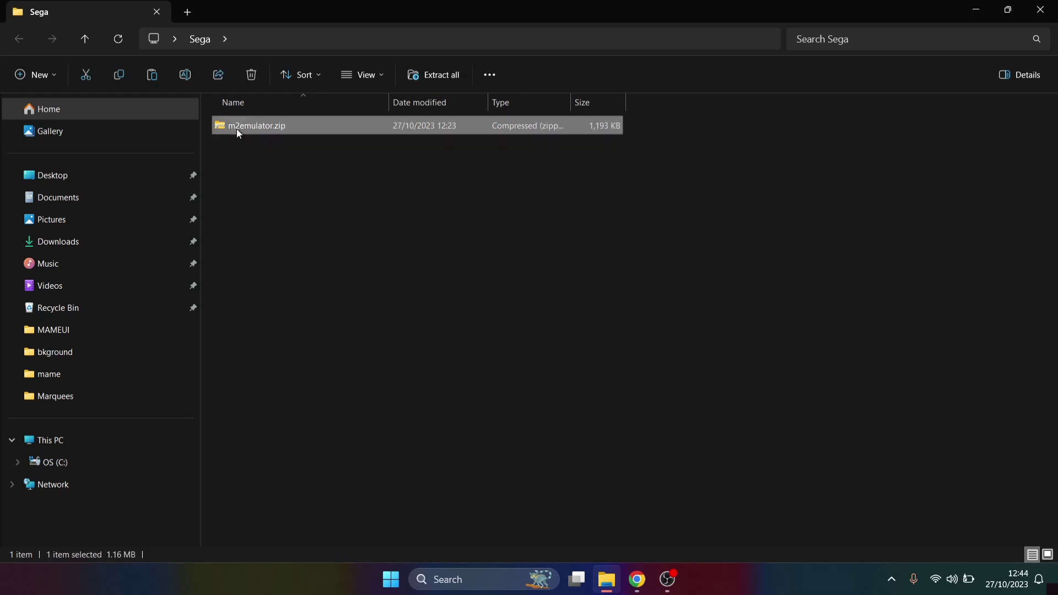
{"action": "mouse_move", "coordinate": [345, 447]}
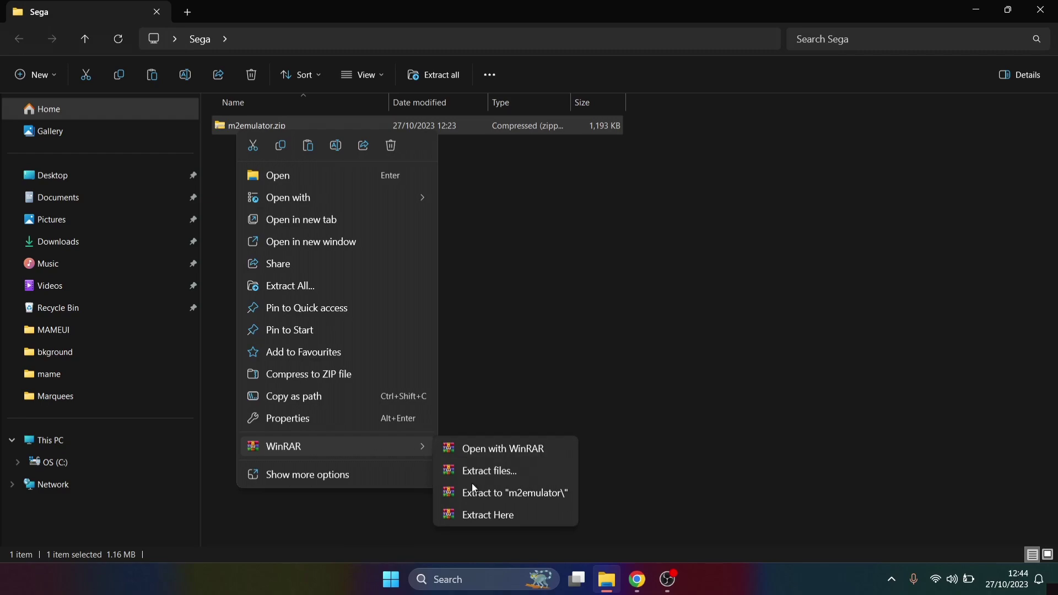
{"action": "left_click", "coordinate": [486, 516]}
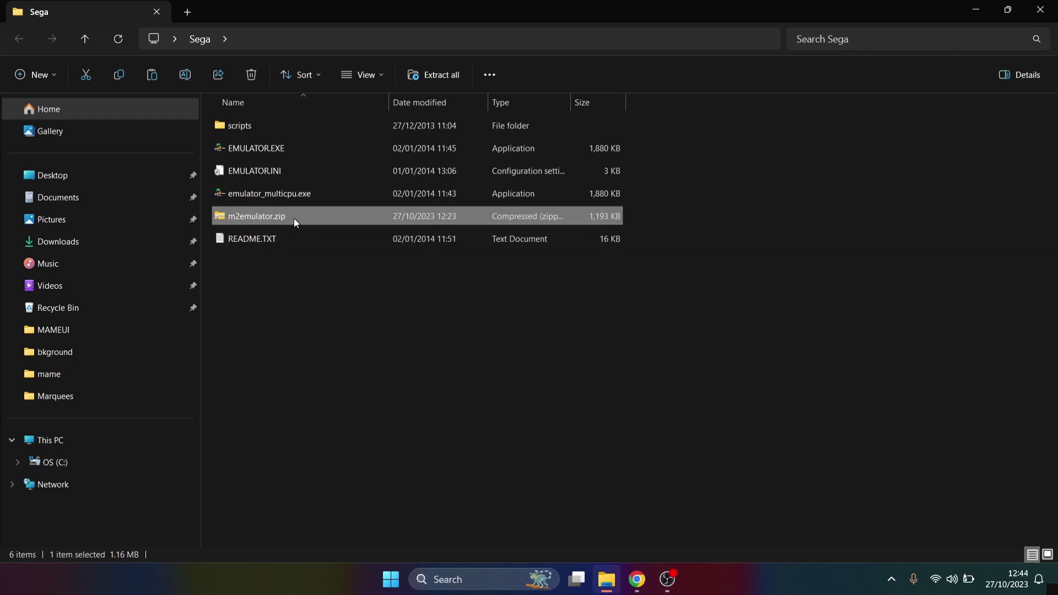
{"action": "left_click", "coordinate": [258, 81]}
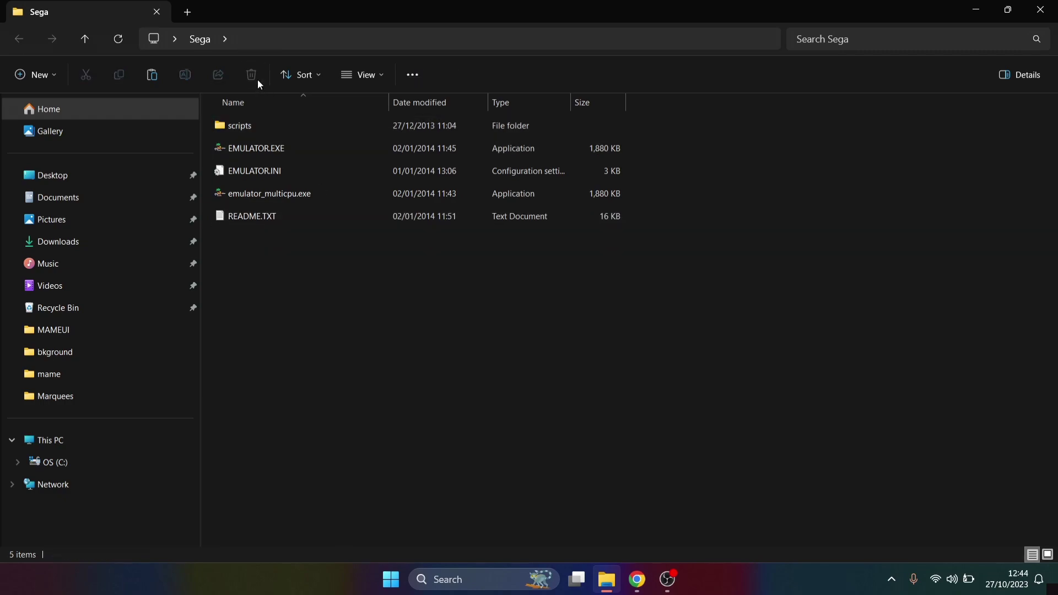
- Create a subfolder named Games inside the Sega folder
{"action": "right_click", "coordinate": [350, 354]}
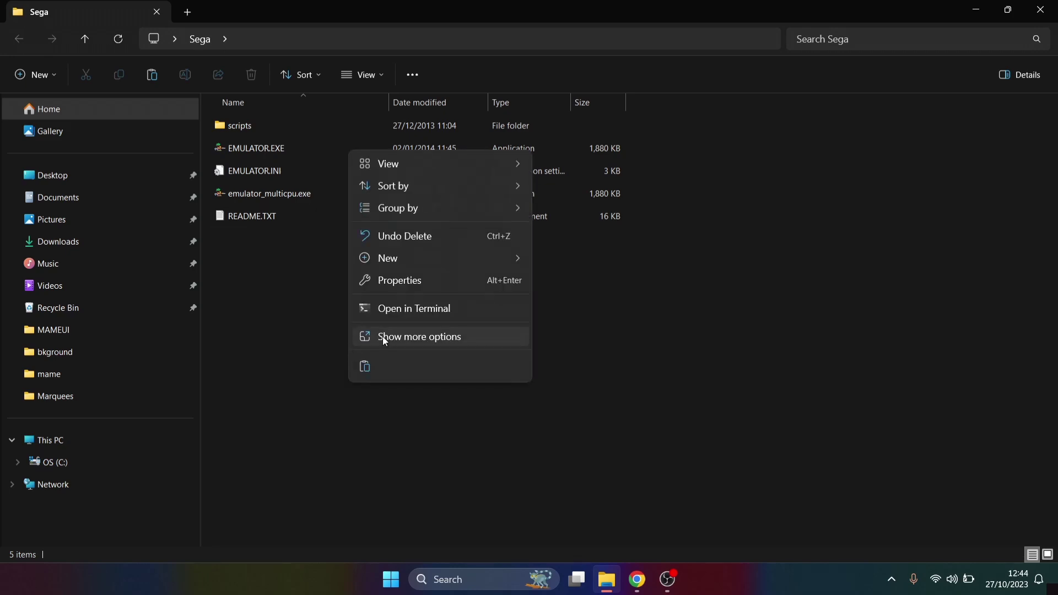
{"action": "mouse_move", "coordinate": [481, 264]}
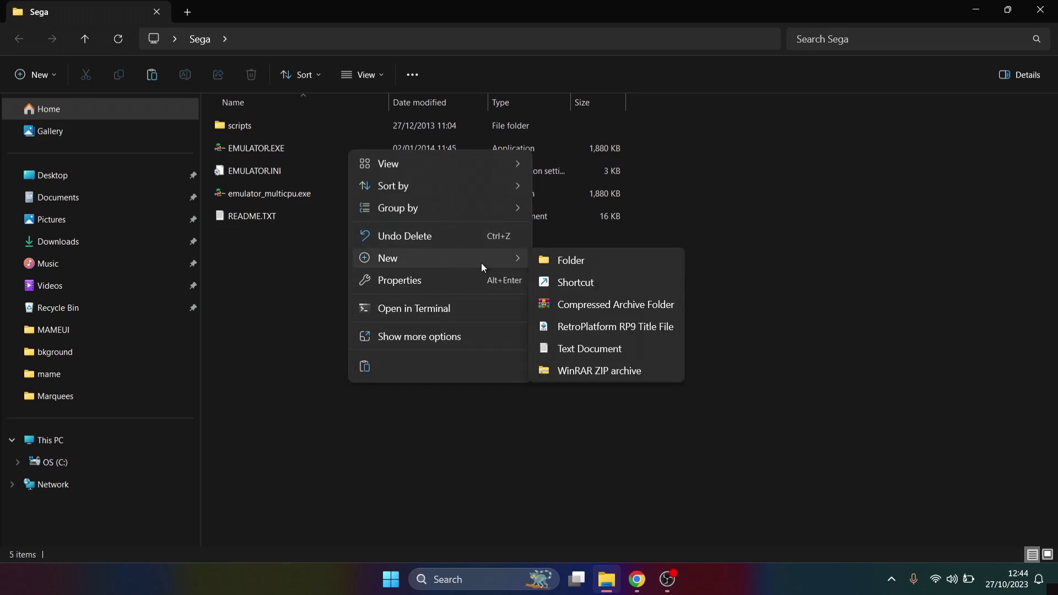
{"action": "left_click", "coordinate": [630, 262]}
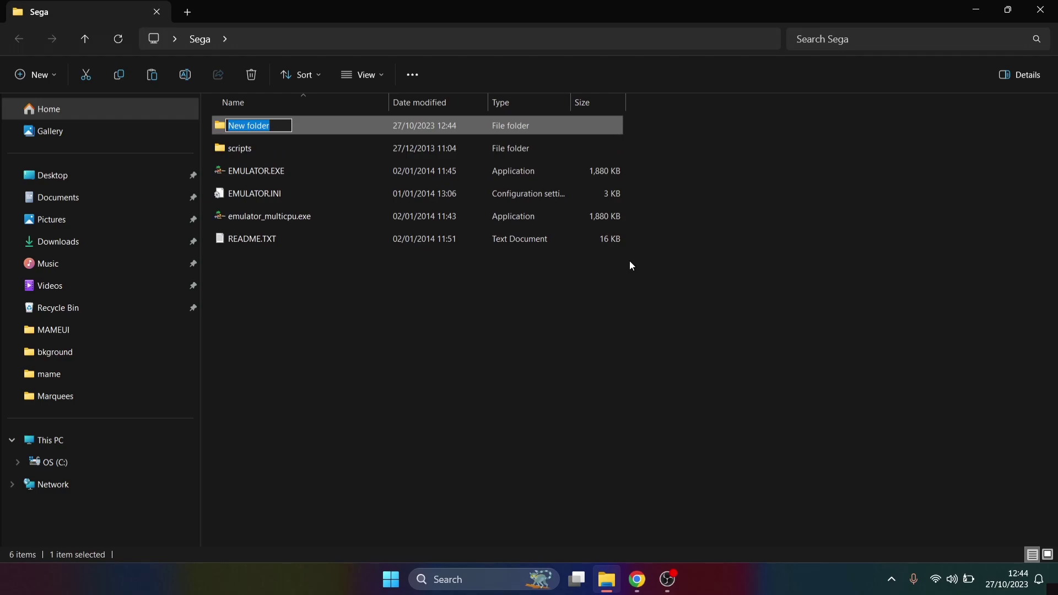
{"action": "type", "text": "Gamez"}
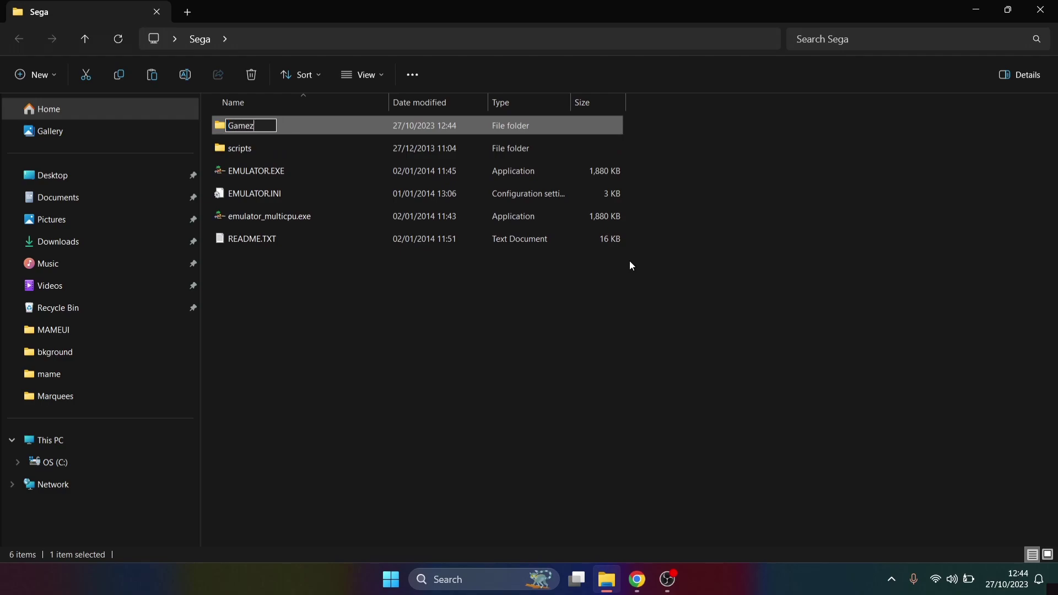
{"action": "key", "text": "BackSpace"}
{"action": "type", "text": "s"}
{"action": "key", "text": "Return"}
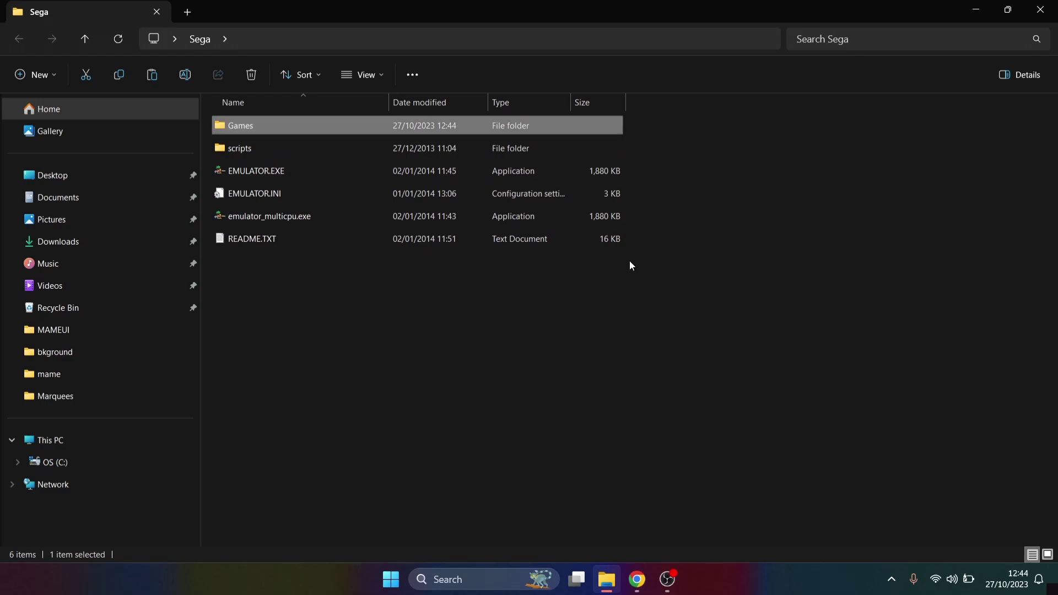
{"action": "left_click", "coordinate": [630, 262]}
- Move daytona.zip from the desktop into the Games subfolder of Sega
{"action": "double_click", "coordinate": [597, 3]}
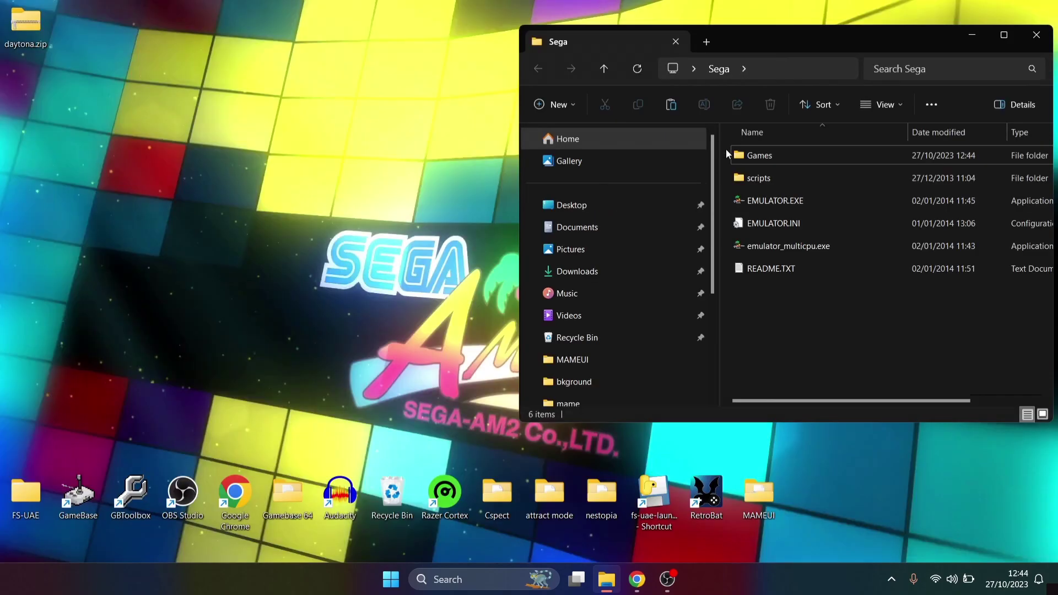
{"action": "double_click", "coordinate": [765, 149]}
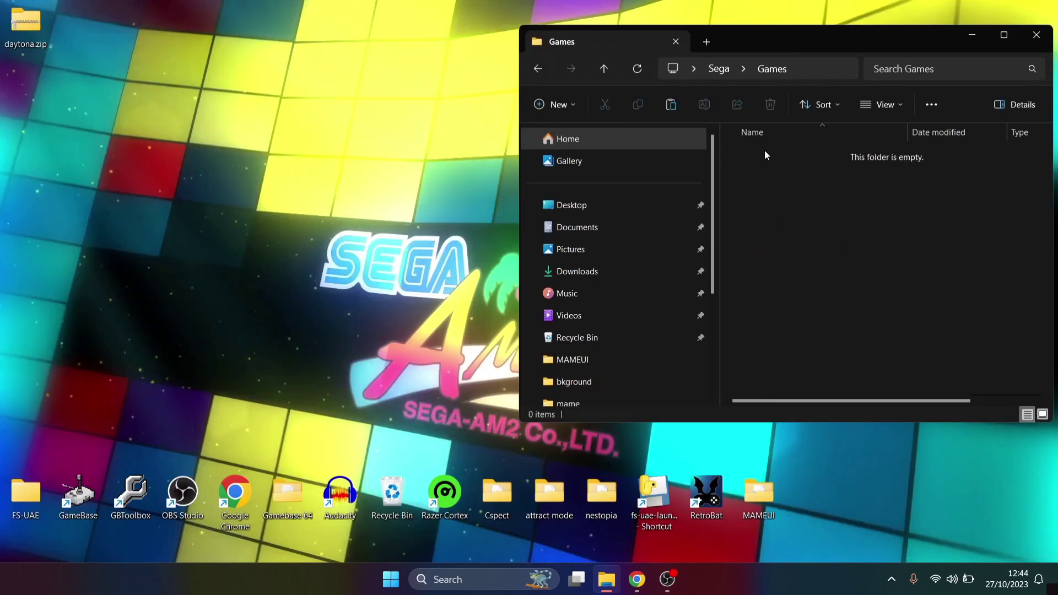
{"action": "left_click", "coordinate": [24, 32]}
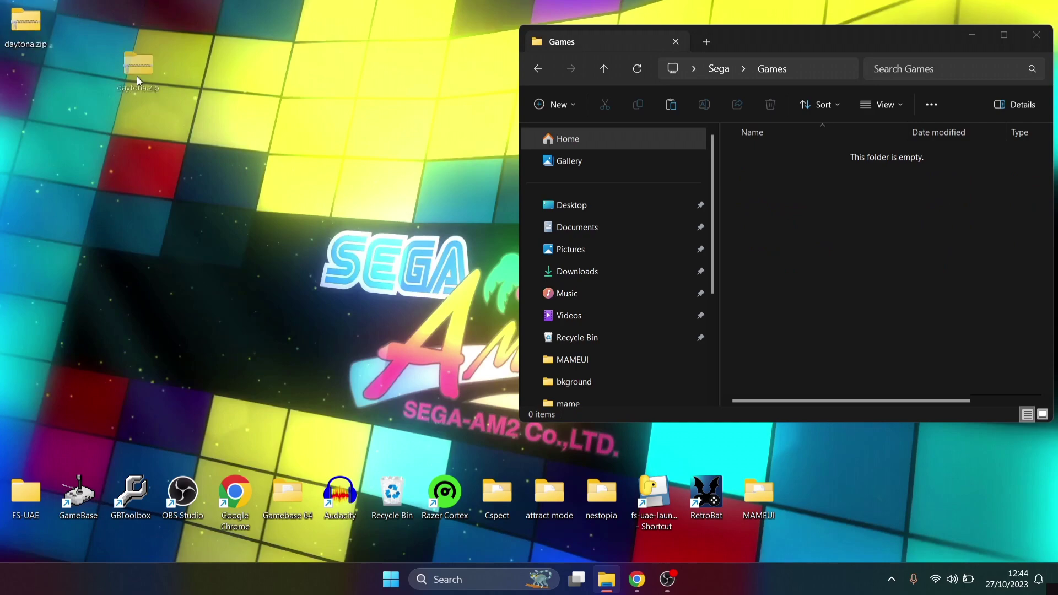
{"action": "left_click_drag", "start_coordinate": [137, 76], "coordinate": [789, 246]}
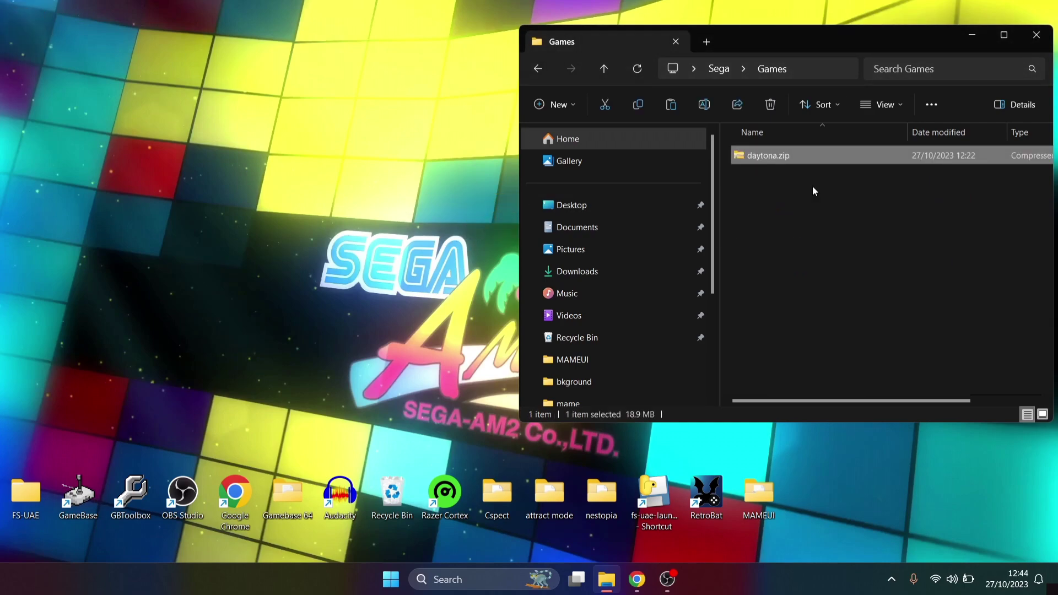
- Maximize the Games folder window and copy the folder's full path
{"action": "double_click", "coordinate": [853, 29]}
{"action": "left_click", "coordinate": [450, 215]}
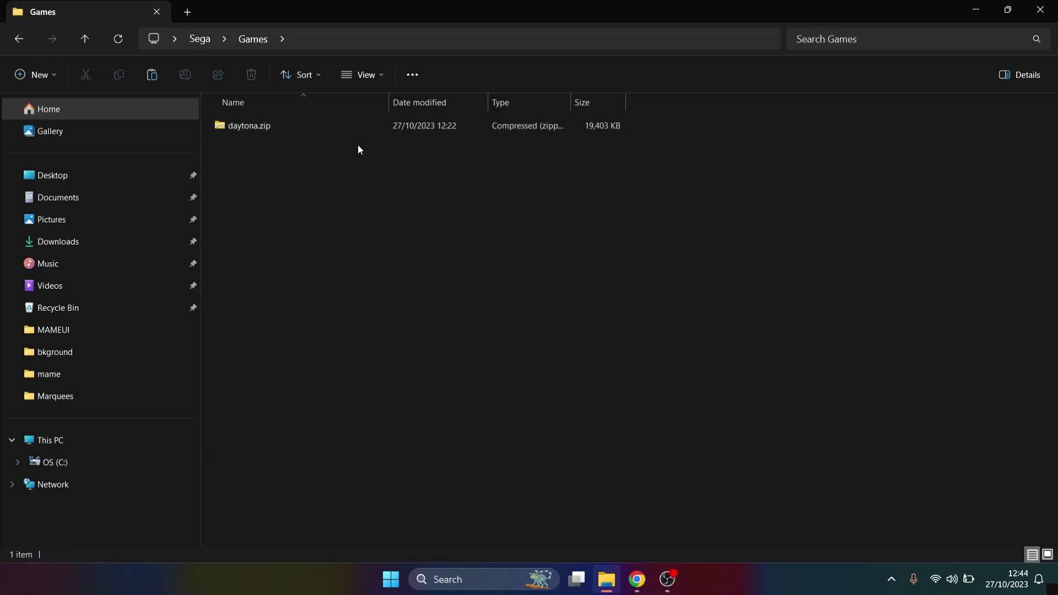
{"action": "left_click", "coordinate": [455, 48]}
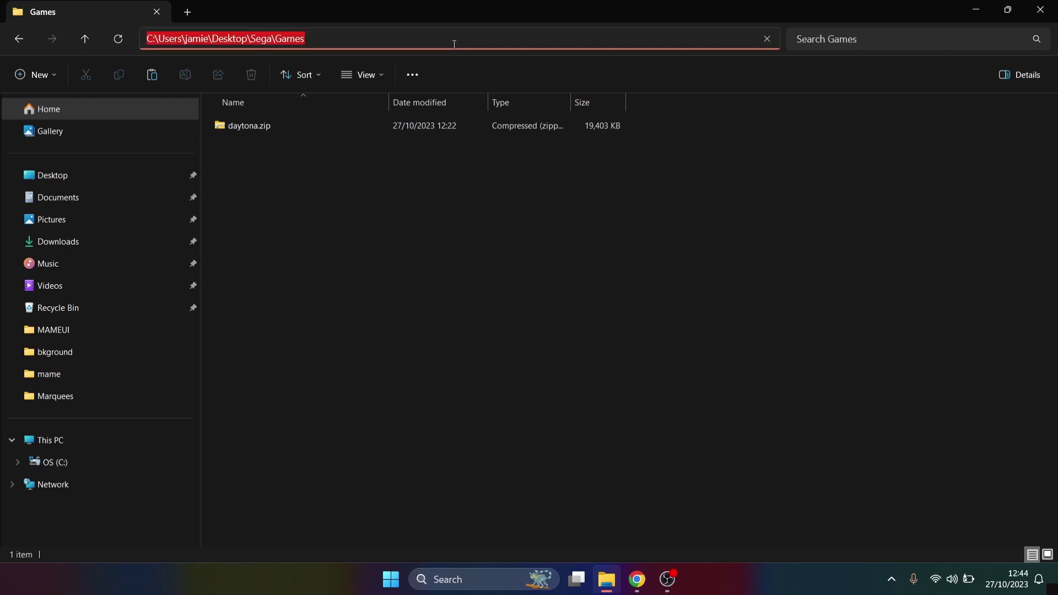
{"action": "right_click", "coordinate": [248, 38]}
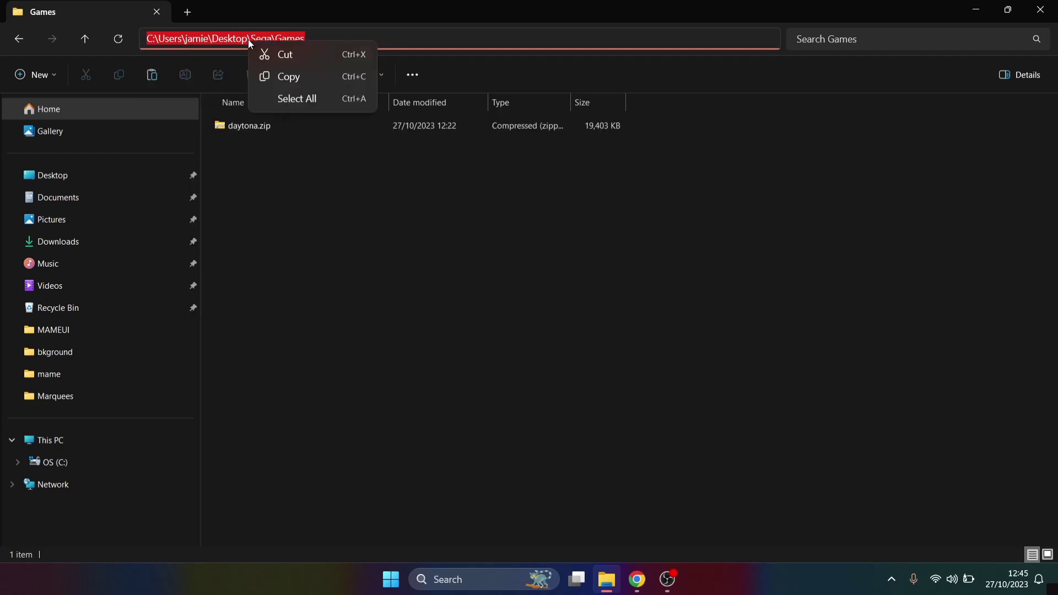
{"action": "left_click", "coordinate": [296, 79]}
- Open EMULATOR.INI from the Sega folder and uncomment the Dir1 line under [RomDirs] by removing its semicolon
{"action": "left_click", "coordinate": [18, 40]}
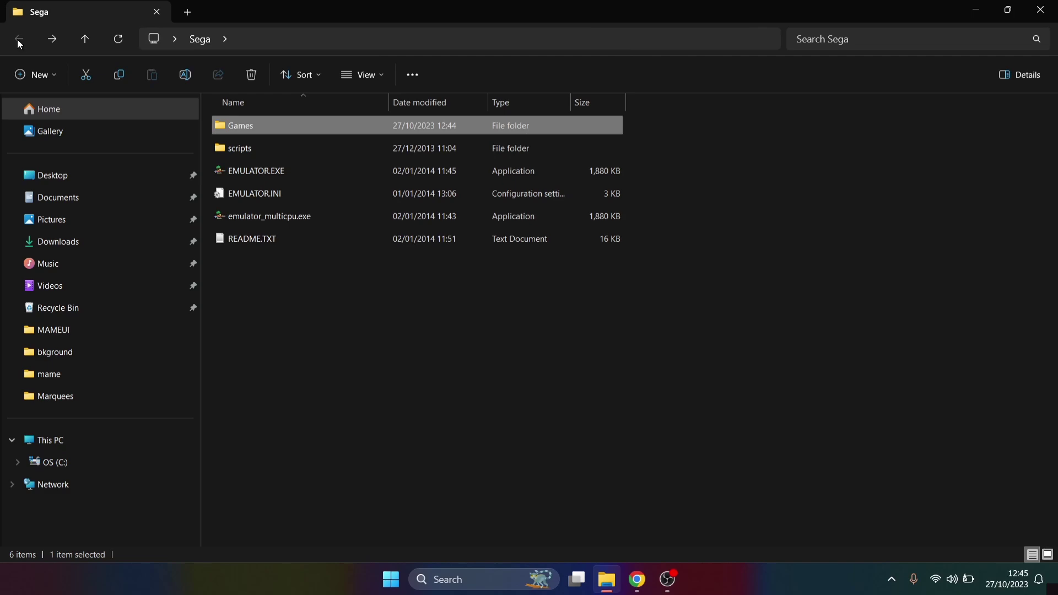
{"action": "left_click", "coordinate": [341, 307]}
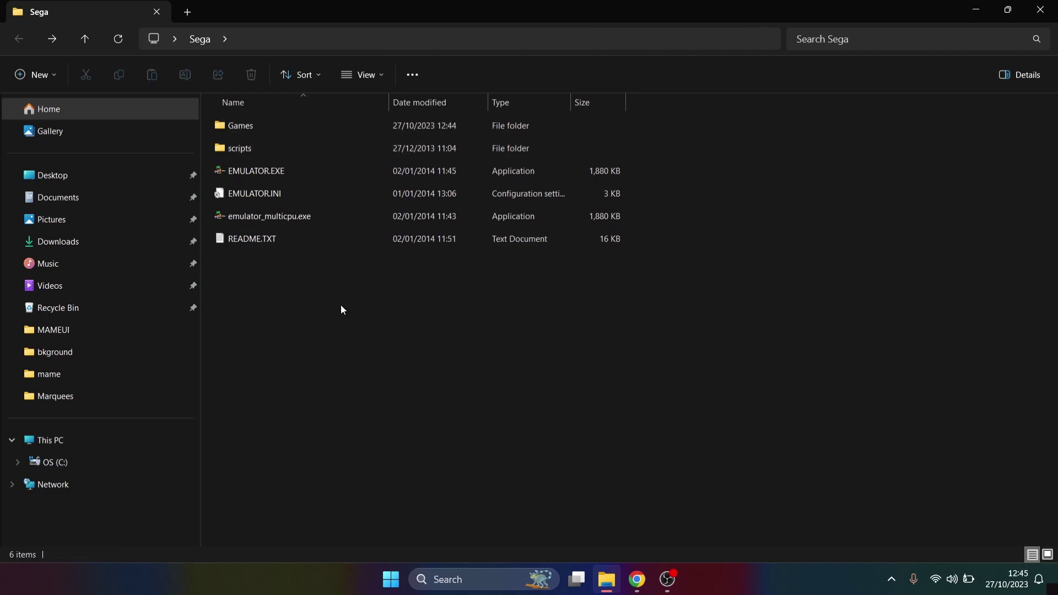
{"action": "double_click", "coordinate": [295, 192]}
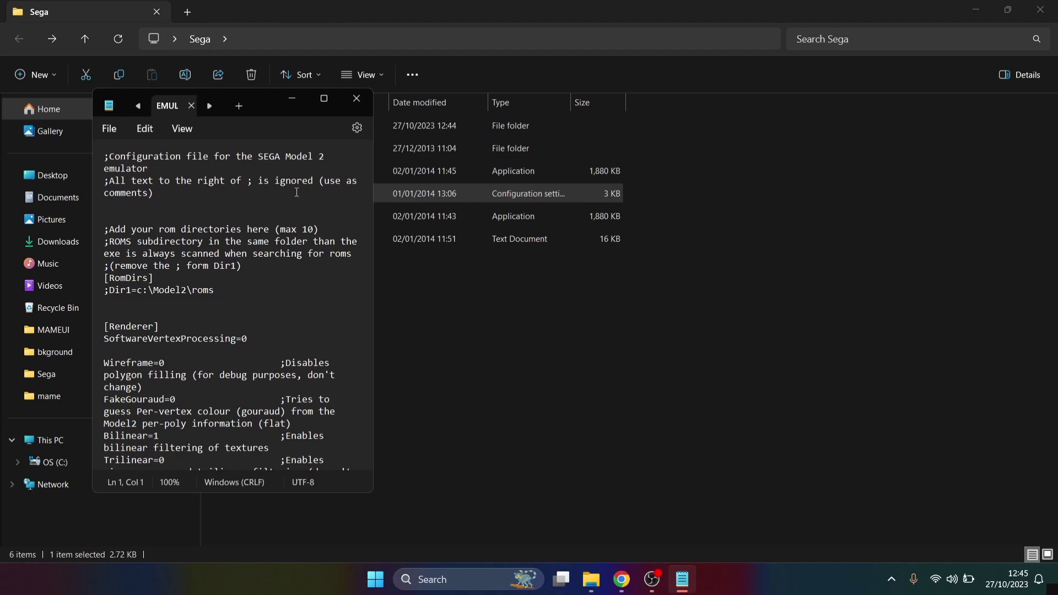
{"action": "left_click", "coordinate": [324, 98]}
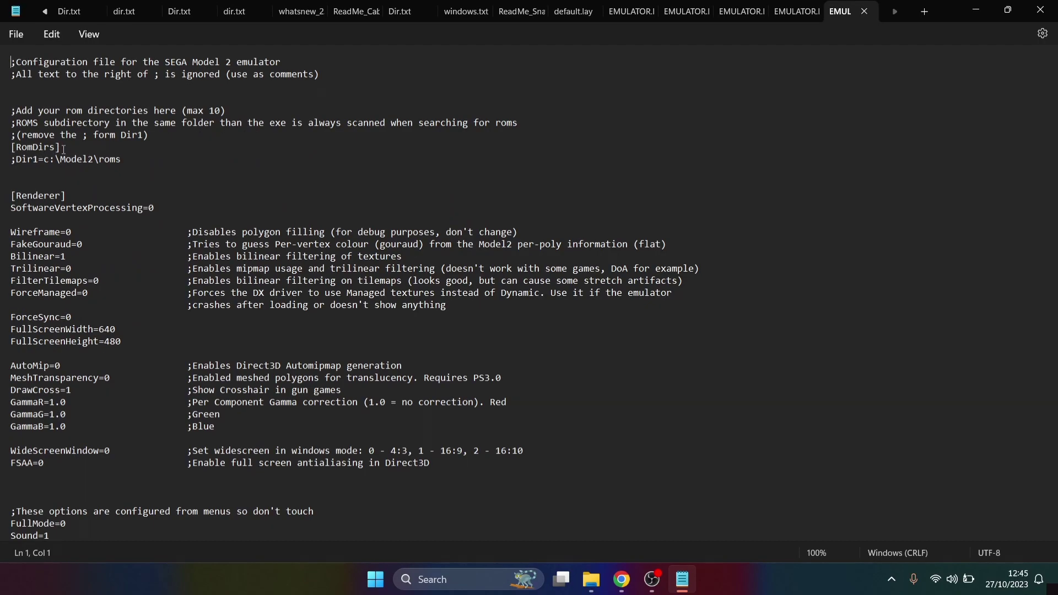
{"action": "left_click", "coordinate": [17, 160]}
{"action": "key", "text": "BackSpace"}
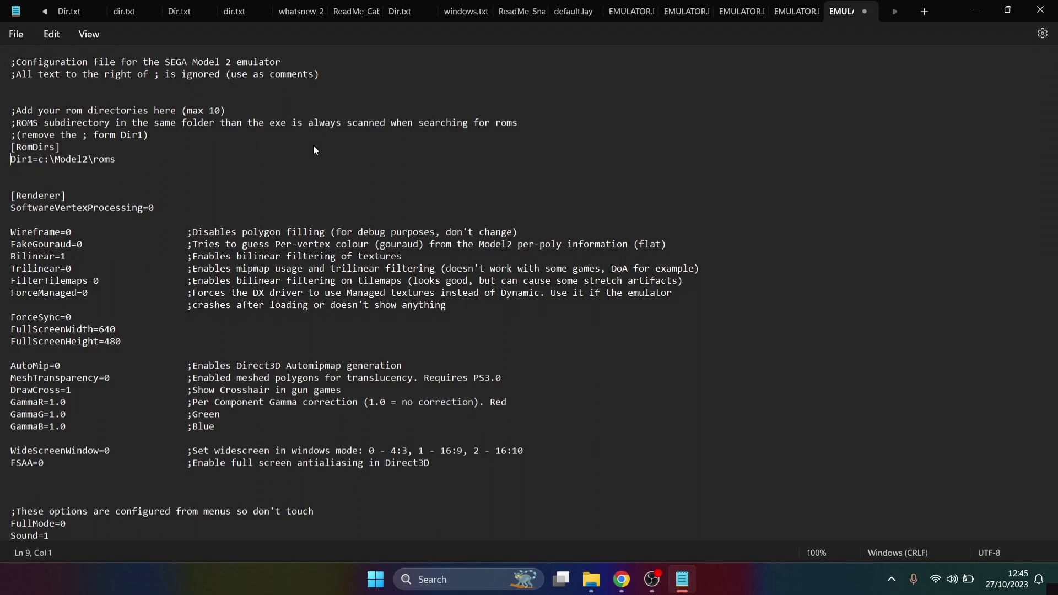
- Replace "Model2\roms" in the Dir1 entry with the copied path of the Games folder
{"action": "left_click", "coordinate": [188, 163]}
{"action": "key", "text": "BackSpace"}
{"action": "key", "text": "BackSpace"}
{"action": "key", "text": "BackSpace"}
{"action": "key", "text": "BackSpace"}
{"action": "key", "text": "BackSpace"}
{"action": "key", "text": "BackSpace"}
{"action": "key", "text": "BackSpace"}
{"action": "key", "text": "BackSpace"}
{"action": "key", "text": "BackSpace"}
{"action": "key", "text": "BackSpace"}
{"action": "key", "text": "BackSpace"}
{"action": "key", "text": "ctrl+v"}
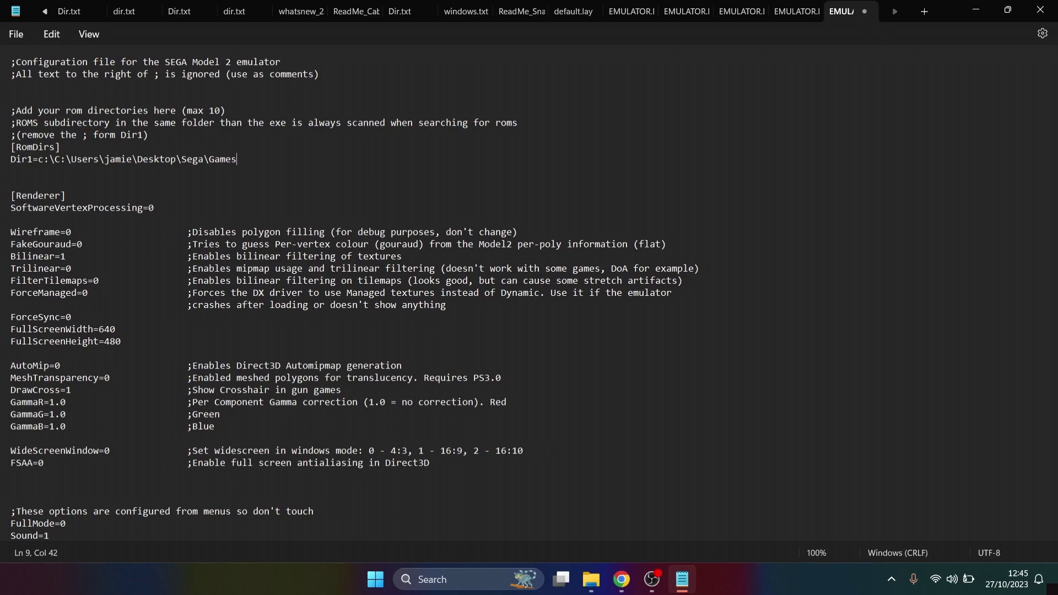
- Remove the duplicate "C:\" from the Dir1 path so it has a single drive prefix before Users
{"action": "left_click", "coordinate": [71, 159]}
{"action": "key", "text": "BackSpace"}
{"action": "key", "text": "BackSpace"}
{"action": "key", "text": "BackSpace"}
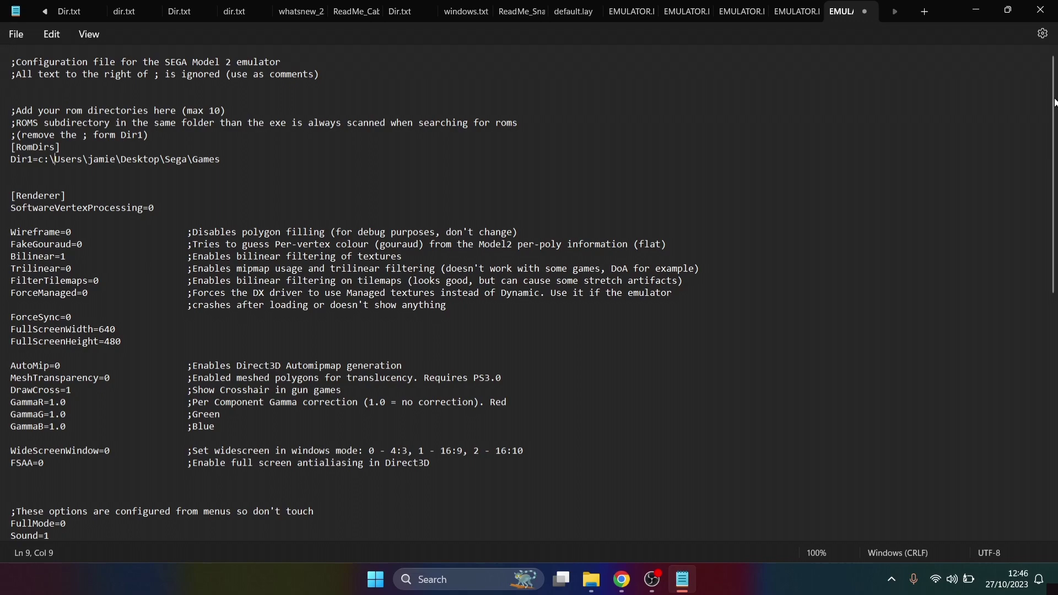
- Set XInput to 1 in the [Input] section of EMULATOR.INI to enable Xbox360 compatible devices
{"action": "scroll", "coordinate": [1056, 129], "scroll_direction": "down", "scroll_amount": 1}
{"action": "scroll", "coordinate": [1055, 130], "scroll_direction": "down", "scroll_amount": 6}
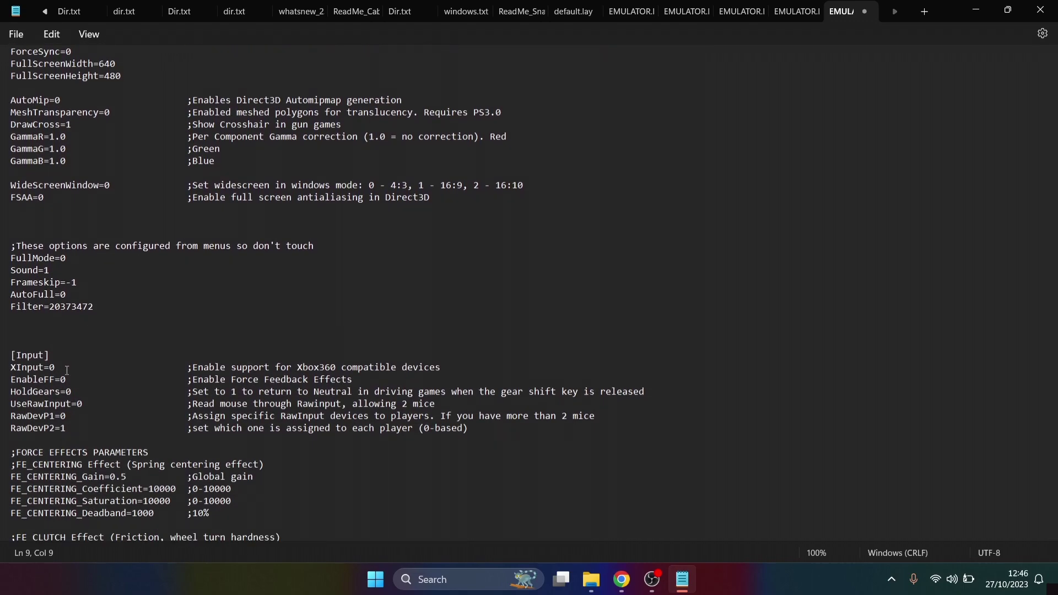
{"action": "left_click", "coordinate": [67, 365]}
{"action": "key", "text": "BackSpace"}
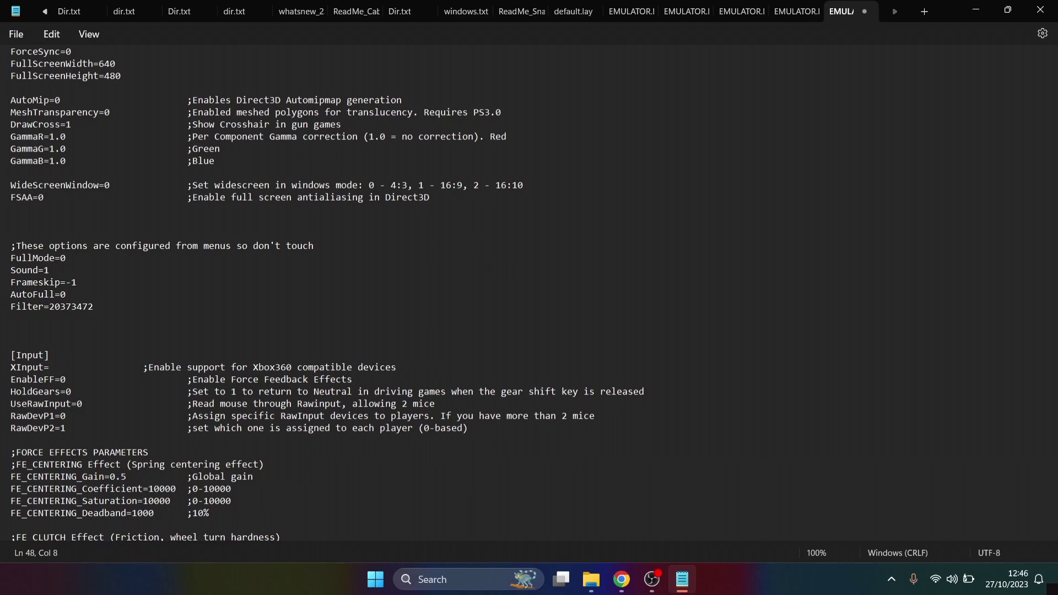
{"action": "type", "text": "1"}
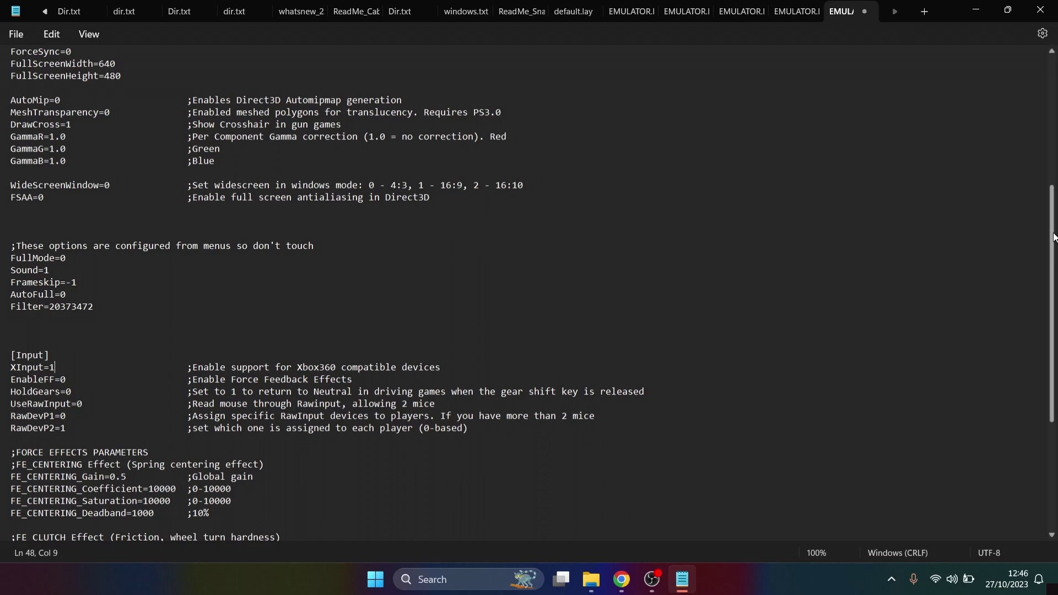
- Save EMULATOR.INI and close the text editor to return to the Sega folder
{"action": "left_click_drag", "start_coordinate": [1054, 237], "coordinate": [1056, 219]}
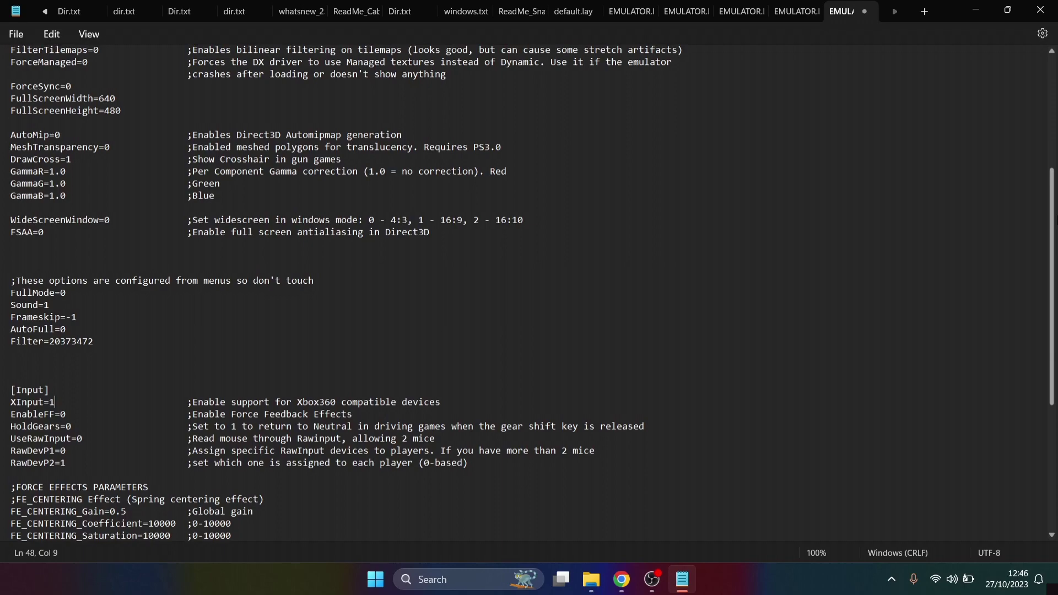
{"action": "left_click", "coordinate": [17, 36]}
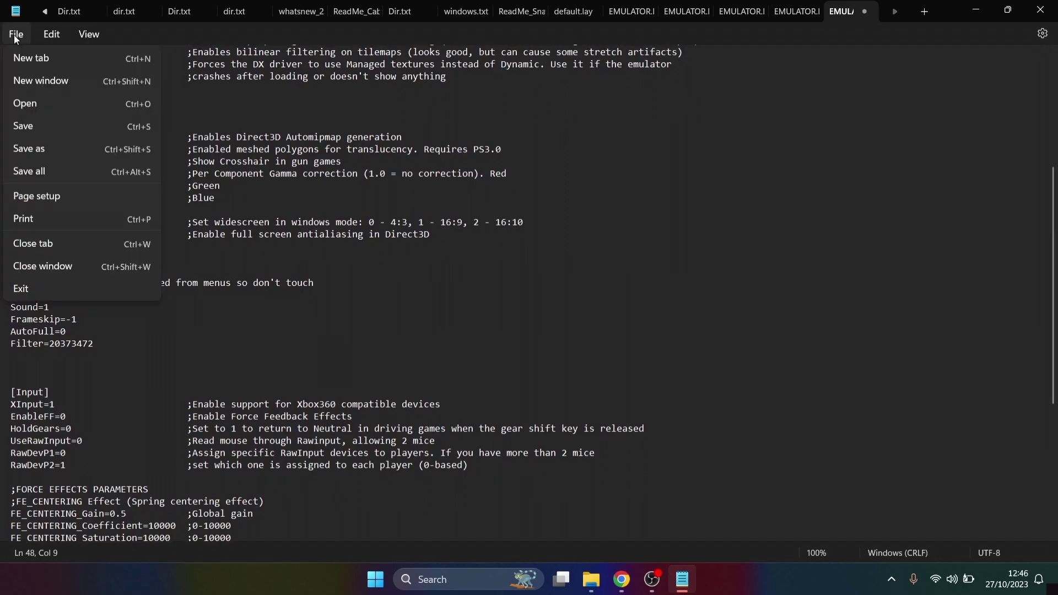
{"action": "left_click", "coordinate": [37, 125]}
{"action": "left_click", "coordinate": [1055, 5]}
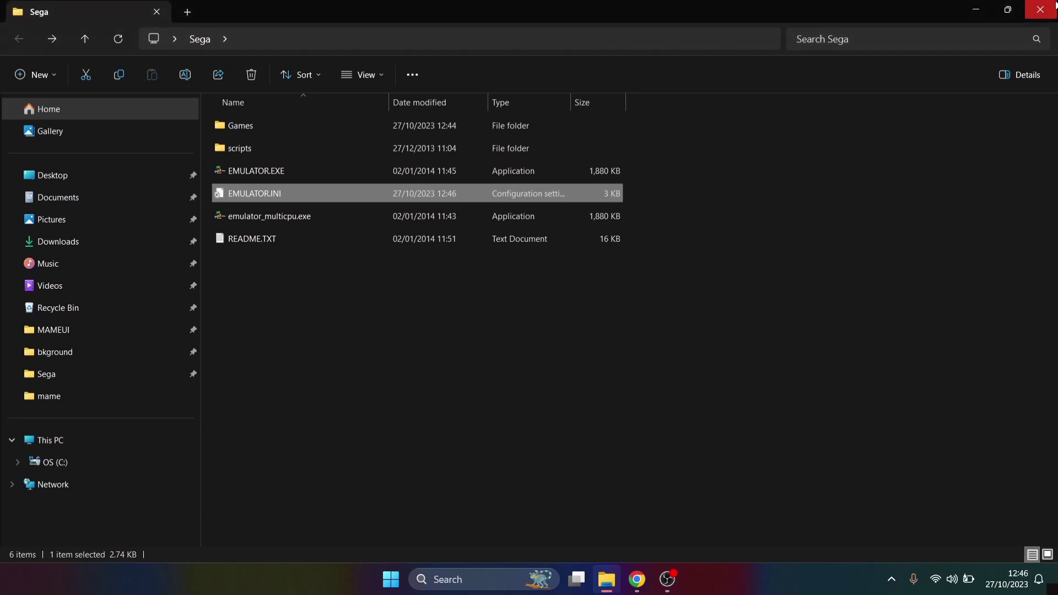
{"action": "left_click", "coordinate": [461, 290]}
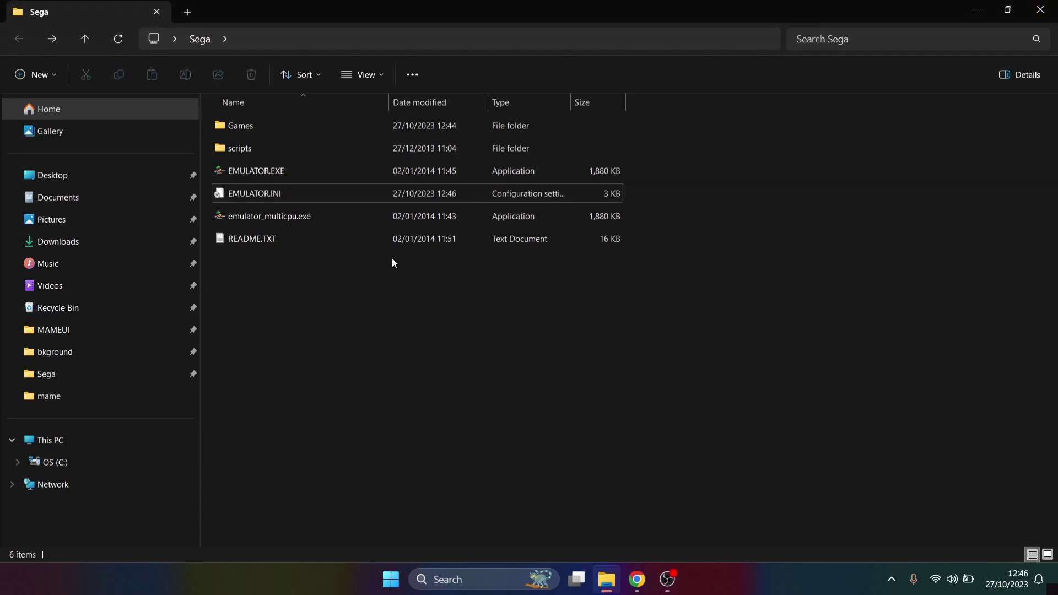
- Launch EMULATOR.EXE from the Sega folder, maximize its window and load the Daytona USA romset (daytona)
{"action": "double_click", "coordinate": [296, 170]}
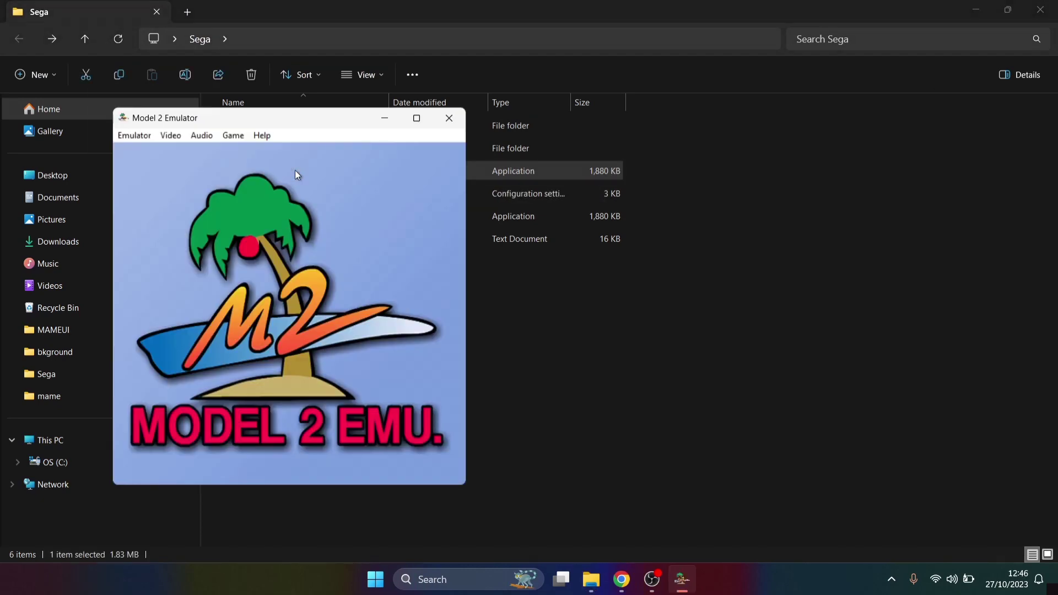
{"action": "double_click", "coordinate": [333, 121]}
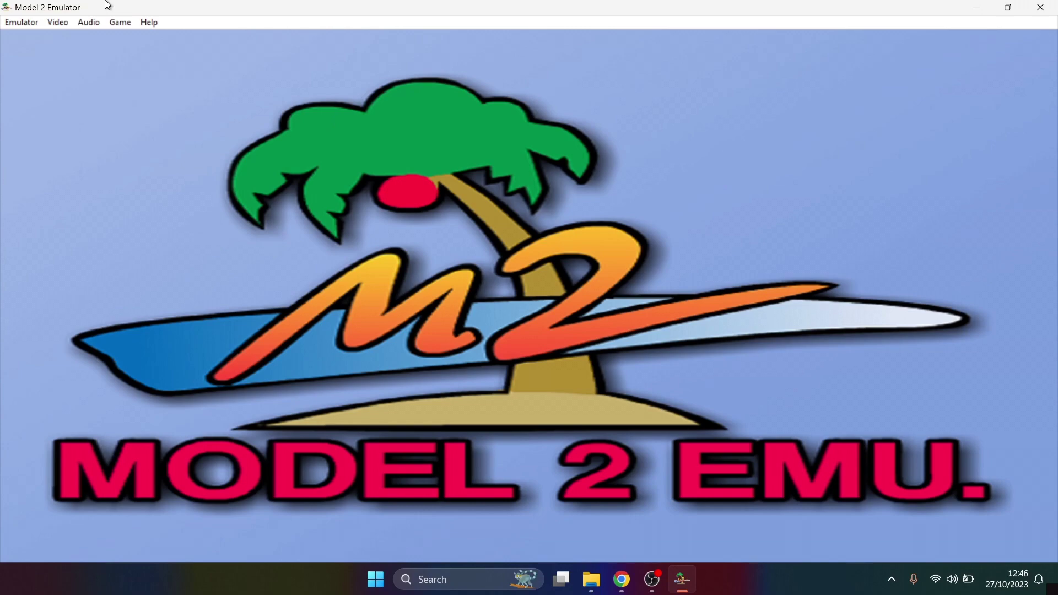
{"action": "left_click", "coordinate": [19, 23]}
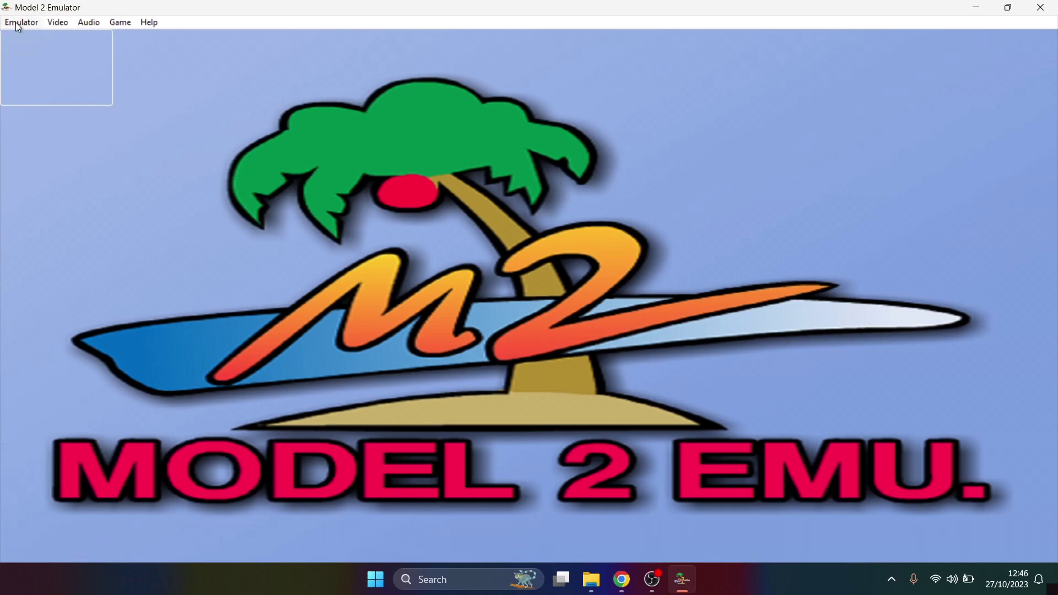
{"action": "left_click", "coordinate": [17, 38]}
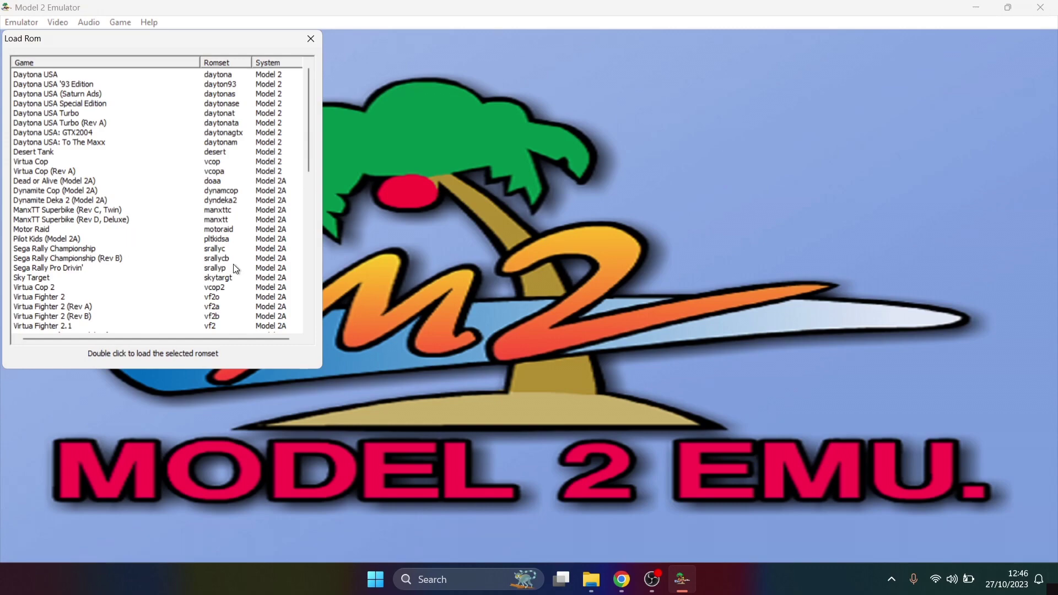
{"action": "double_click", "coordinate": [78, 74]}
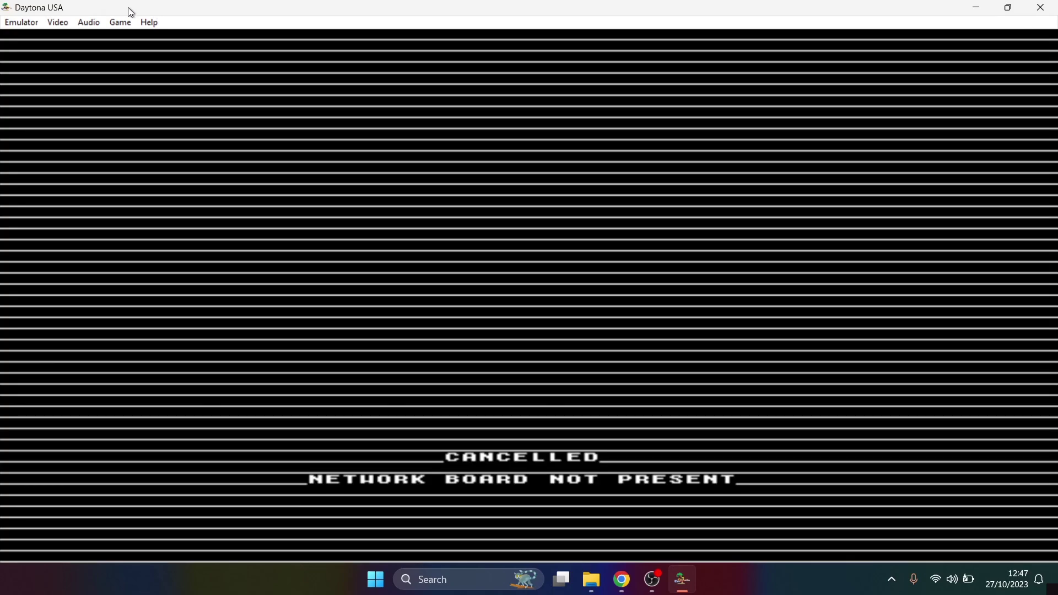
- In the game's controls configuration, map Up, Down, Left and Right to the Joy 1 directions and enable analog input for Steering, Accelerate and Brake
{"action": "left_click", "coordinate": [120, 22]}
{"action": "left_click", "coordinate": [125, 39]}
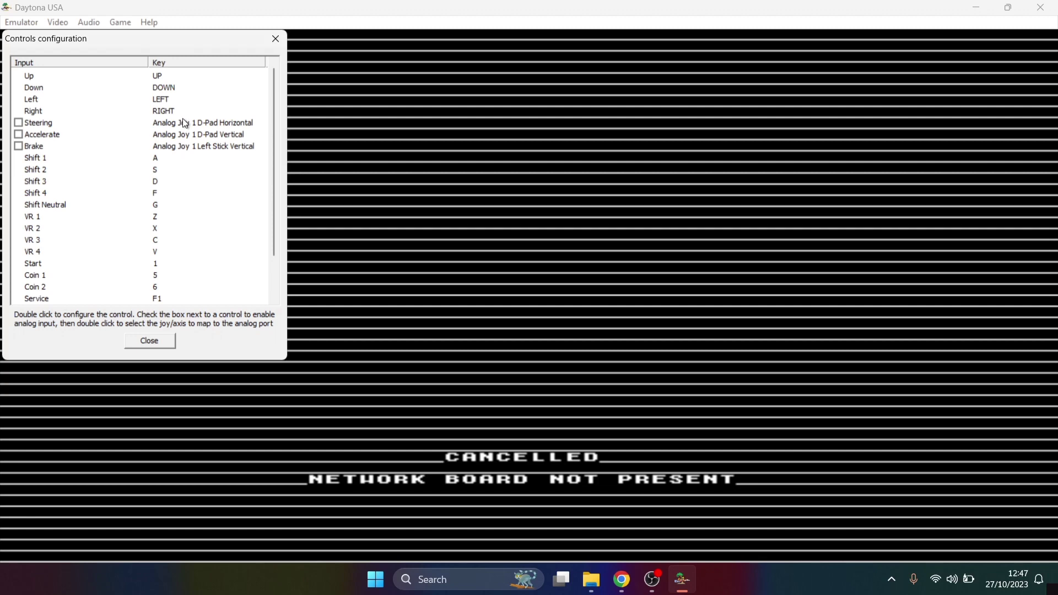
{"action": "double_click", "coordinate": [162, 77]}
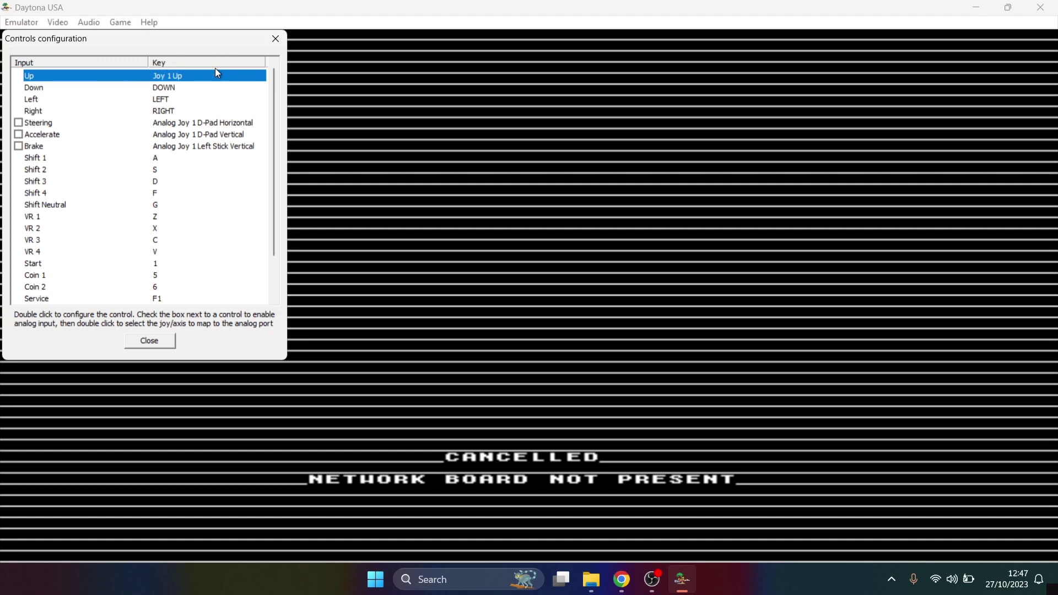
{"action": "double_click", "coordinate": [190, 88]}
{"action": "double_click", "coordinate": [186, 102]}
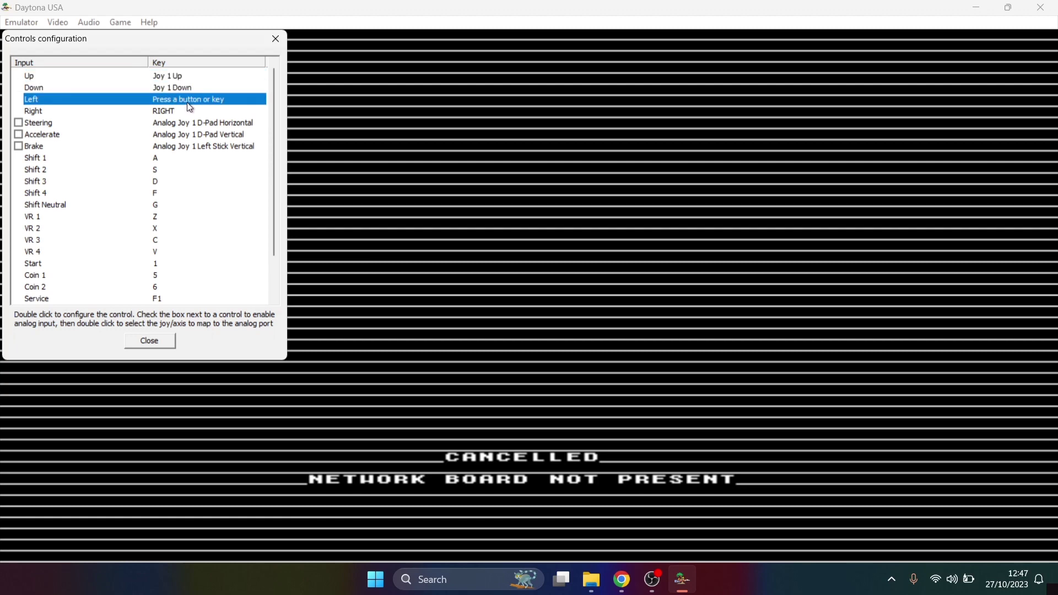
{"action": "left_click", "coordinate": [187, 113]}
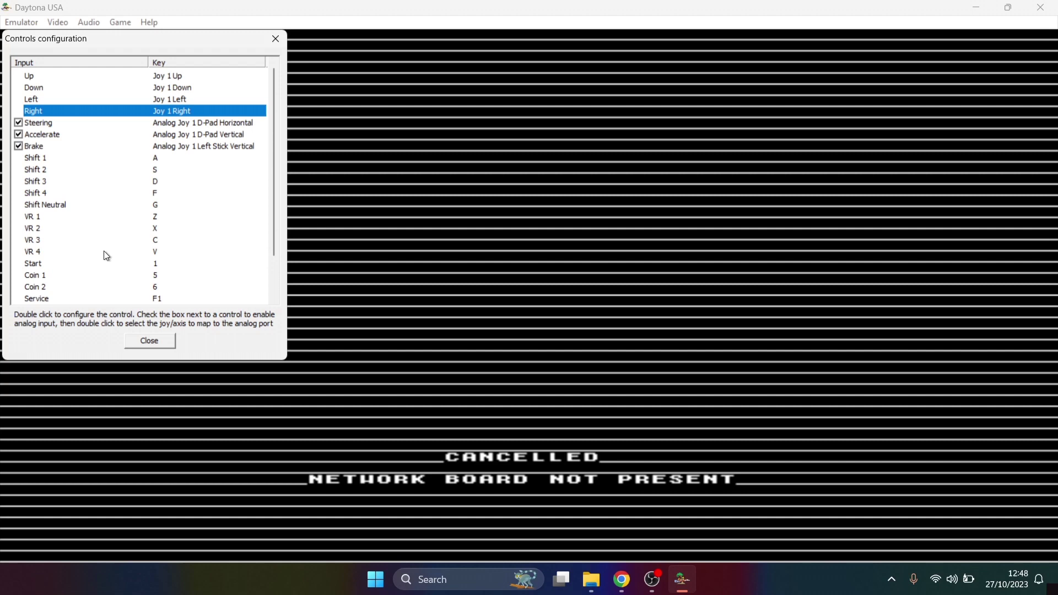
- Map Coin 1 to Joy 1 Back and Start to Joy 1 Start, and close the controls configuration
{"action": "double_click", "coordinate": [166, 276]}
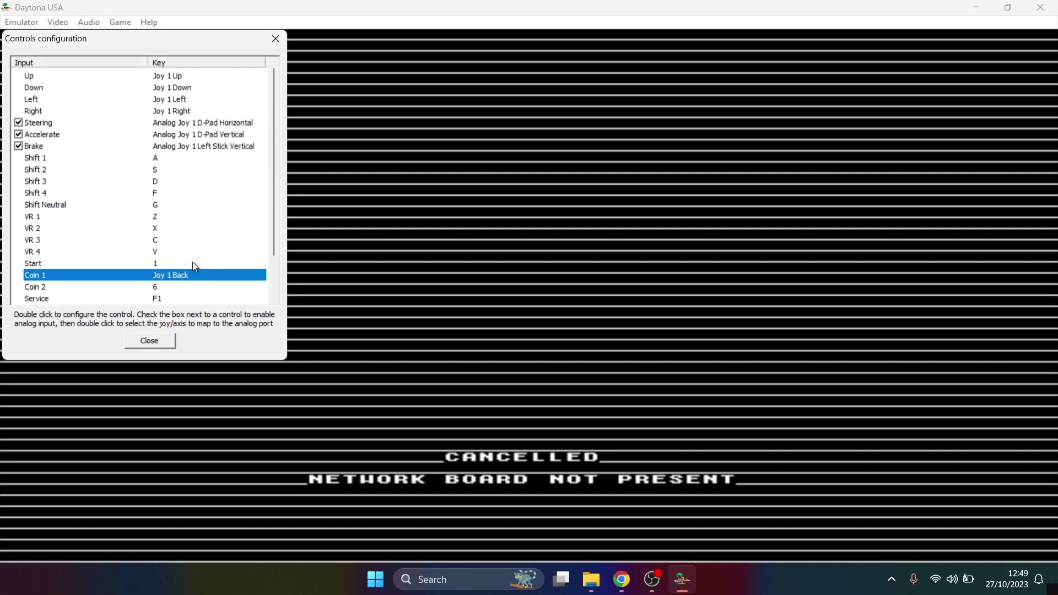
{"action": "double_click", "coordinate": [195, 264]}
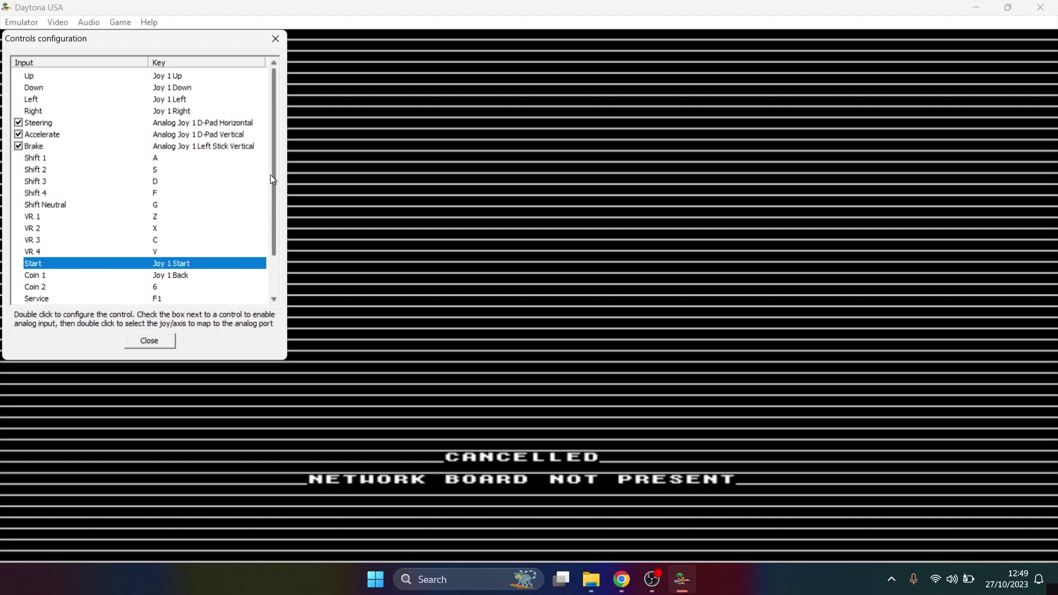
{"action": "scroll", "coordinate": [270, 174], "scroll_direction": "down", "scroll_amount": 2}
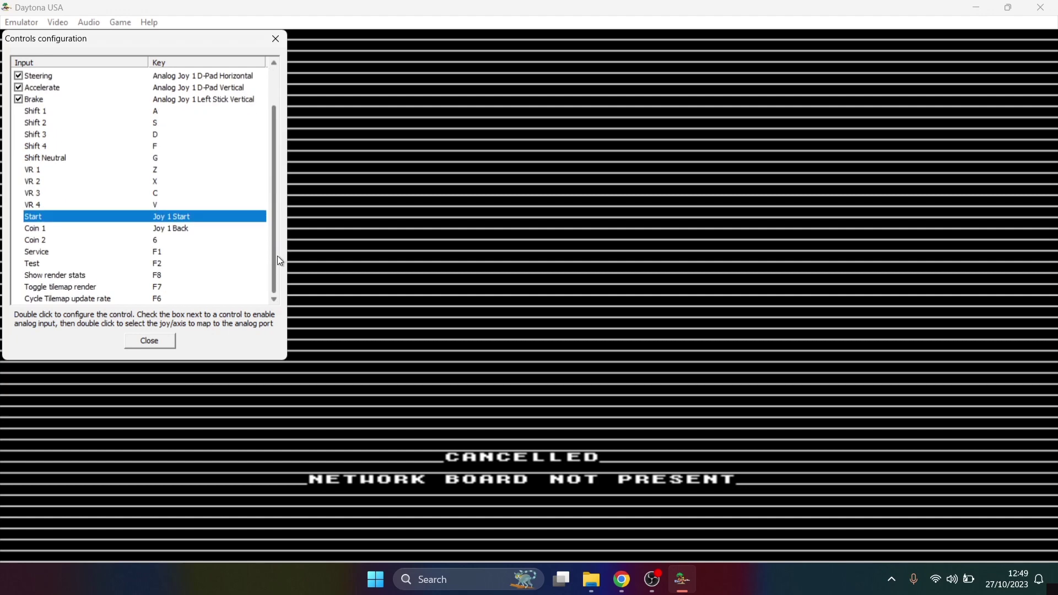
{"action": "left_click", "coordinate": [158, 343]}
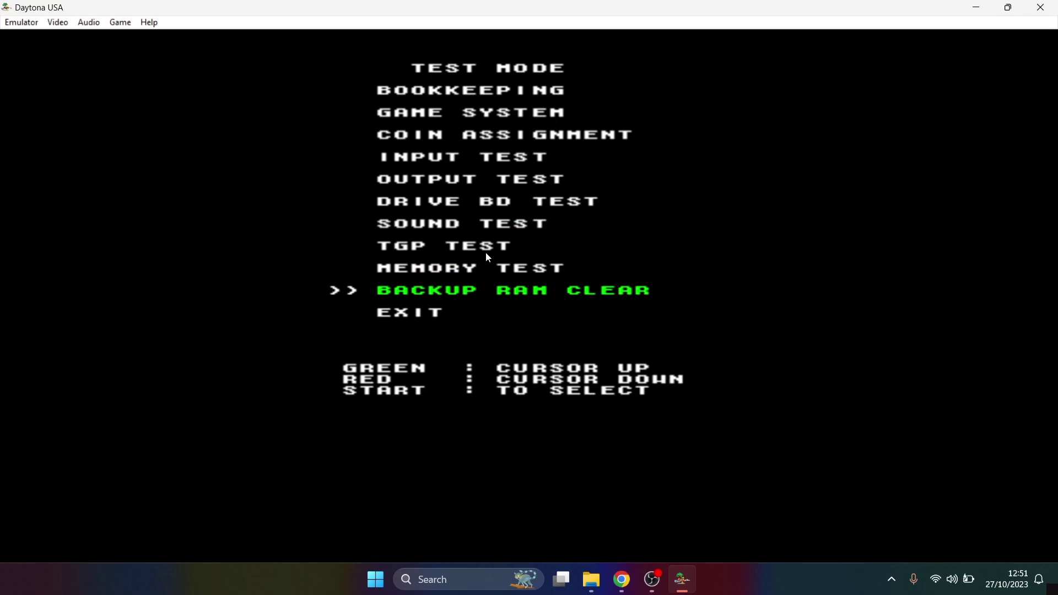
- Open the Game System page from the Test Mode menu
{"action": "key", "text": "Down"}
{"action": "key", "text": "Down"}
{"action": "key", "text": "Down"}
{"action": "key", "text": "Down"}
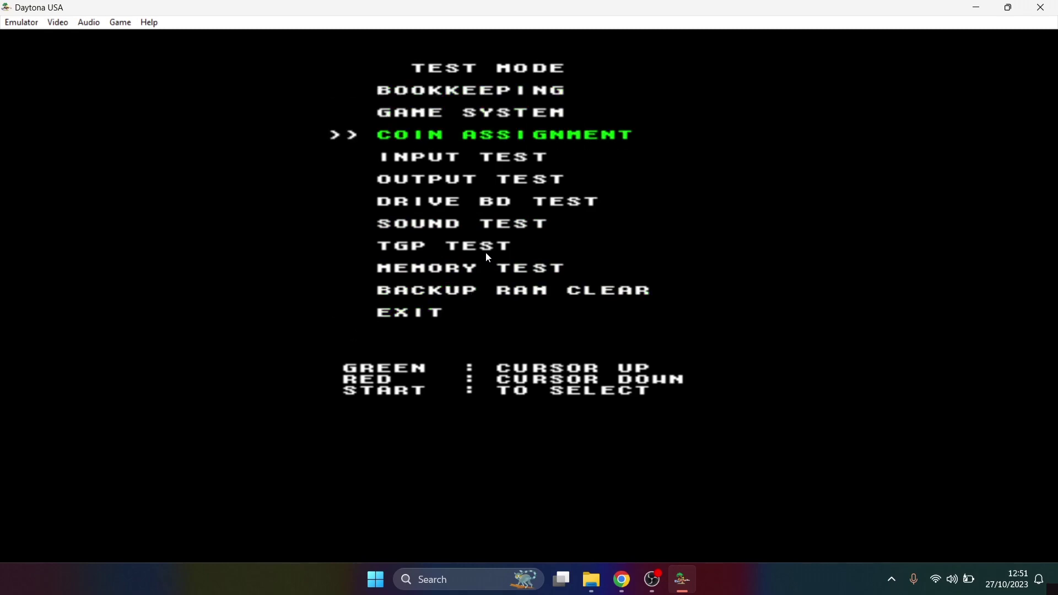
{"action": "key", "text": "Down"}
{"action": "key", "text": "Down"}
{"action": "key", "text": "Down"}
{"action": "key", "text": "Down"}
{"action": "key", "text": "Down"}
{"action": "key", "text": "Down"}
{"action": "key", "text": "Down"}
{"action": "key", "text": "Down"}
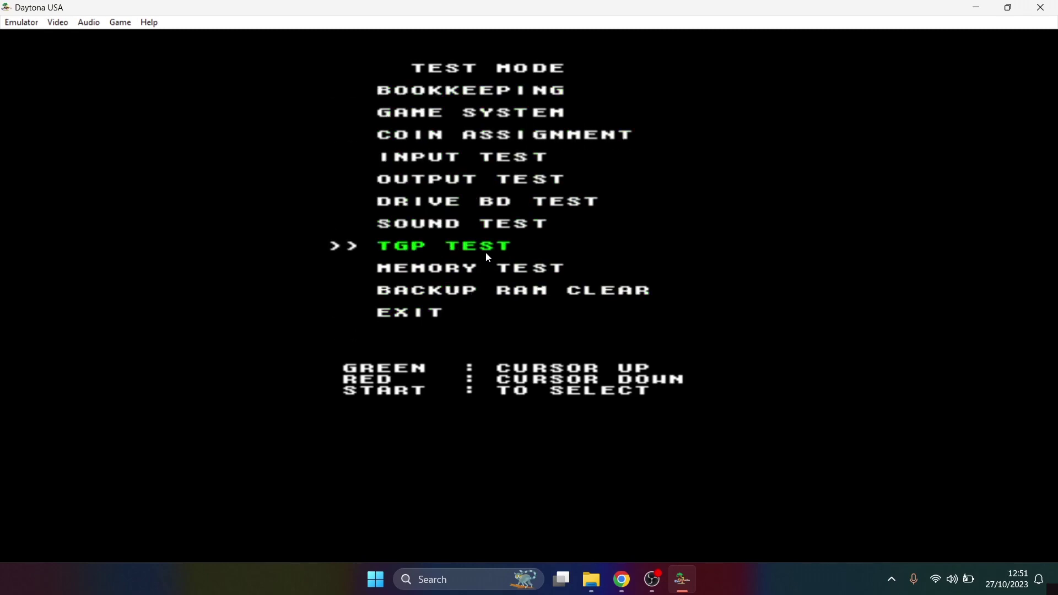
{"action": "key", "text": "Down"}
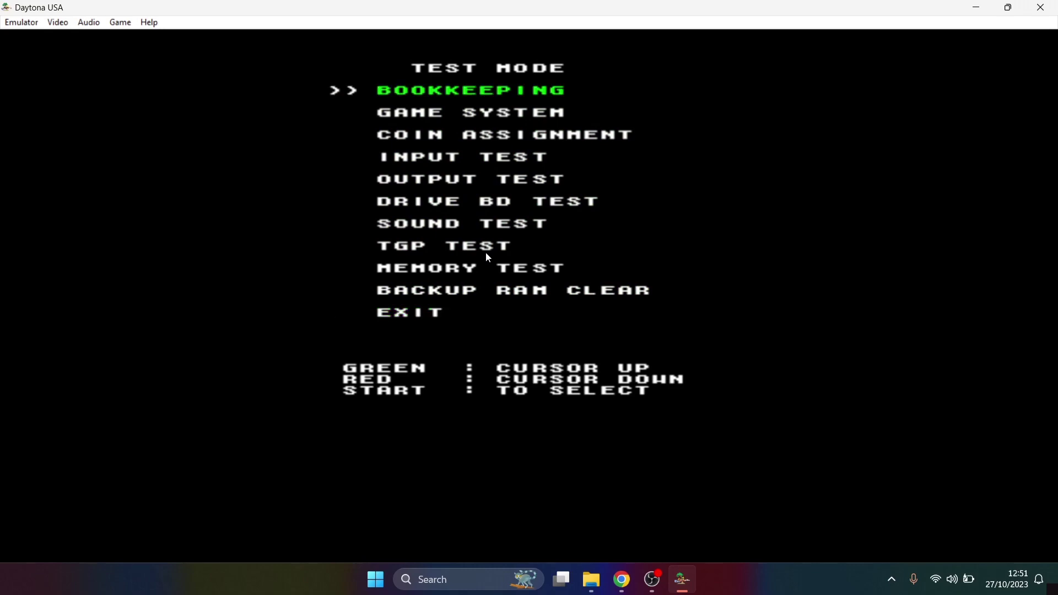
{"action": "key", "text": "1"}
{"action": "key", "text": "1"}
{"action": "key", "text": "Down"}
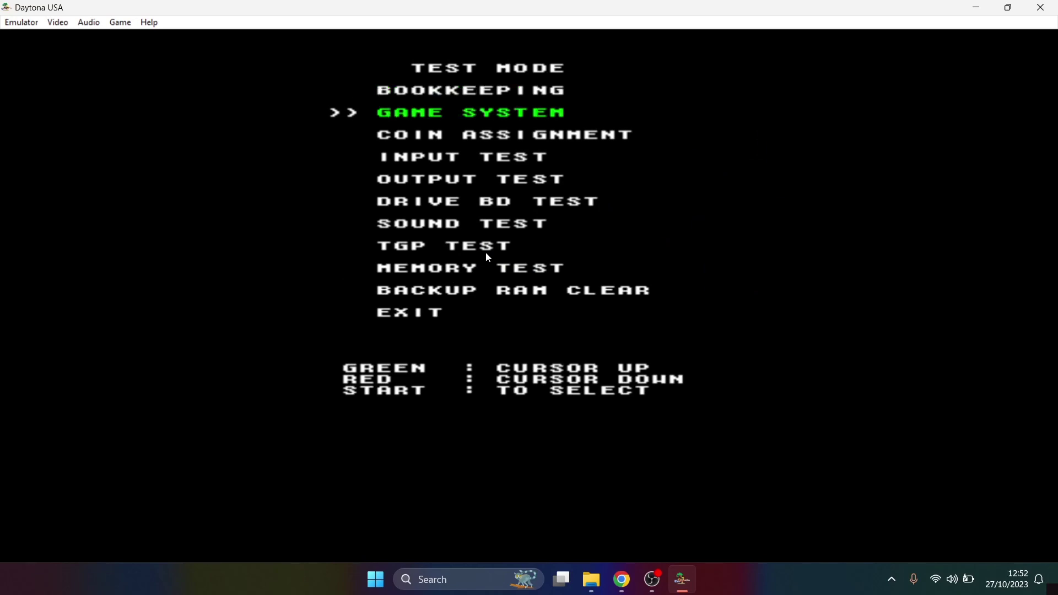
{"action": "key", "text": "1"}
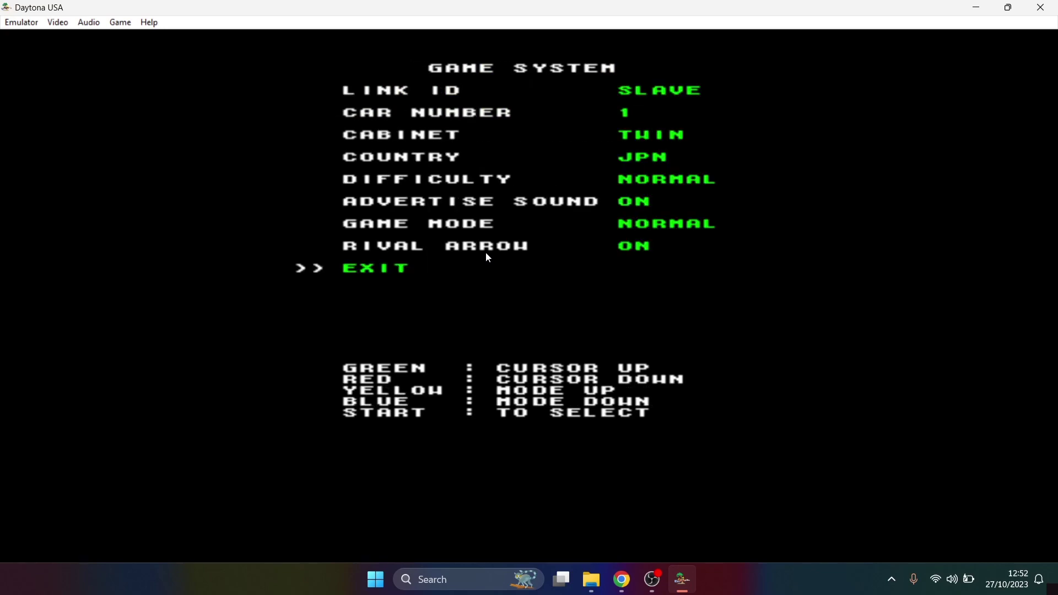
- Set Link ID to SINGLE and exit the Game System page
{"action": "key", "text": "Down"}
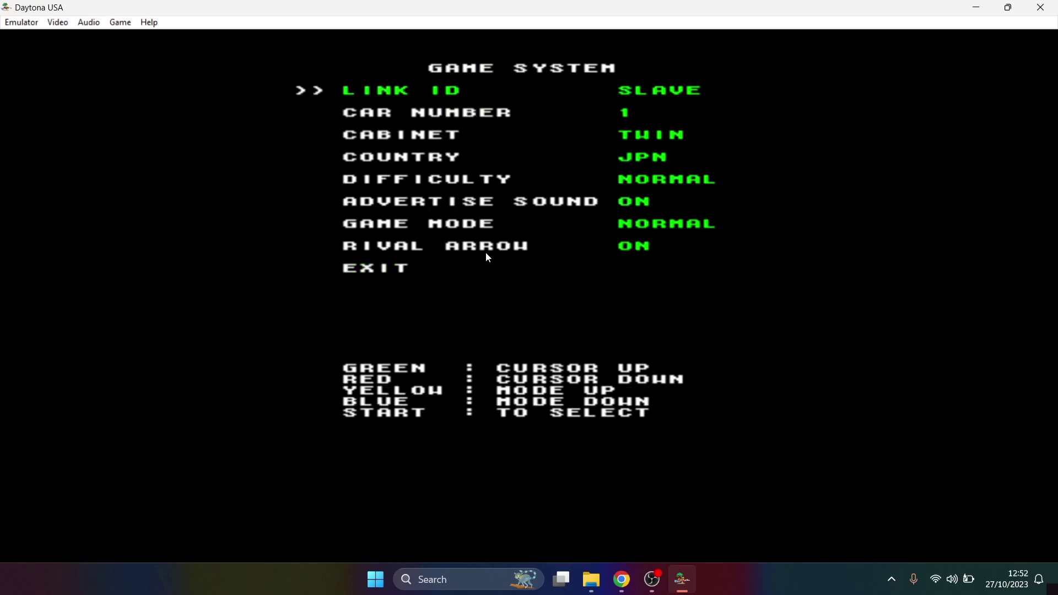
{"action": "key", "text": "Right"}
{"action": "key", "text": "Down"}
{"action": "key", "text": "Down"}
{"action": "key", "text": "Down"}
{"action": "key", "text": "Down"}
{"action": "key", "text": "Down"}
{"action": "key", "text": "Down"}
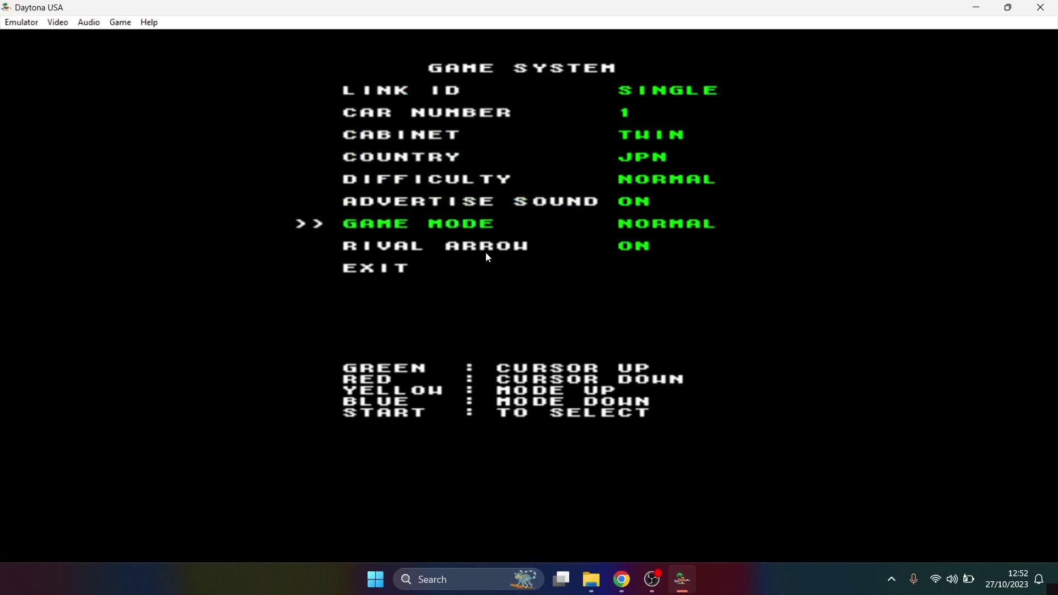
{"action": "key", "text": "F1"}
{"action": "key", "text": "F1"}
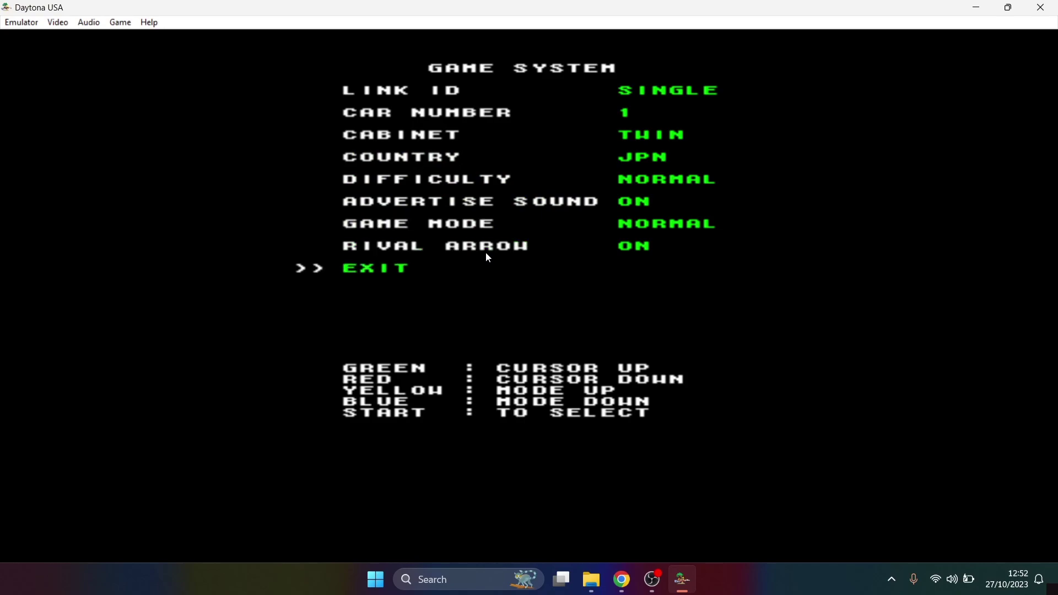
{"action": "key", "text": "1"}
- Move to the EXIT entry of the Test Mode menu and leave Test Mode
{"action": "key", "text": "F1"}
{"action": "key", "text": "F1"}
{"action": "key", "text": "F1"}
{"action": "key", "text": "F1"}
{"action": "key", "text": "F1"}
{"action": "key", "text": "F1"}
{"action": "key", "text": "F1"}
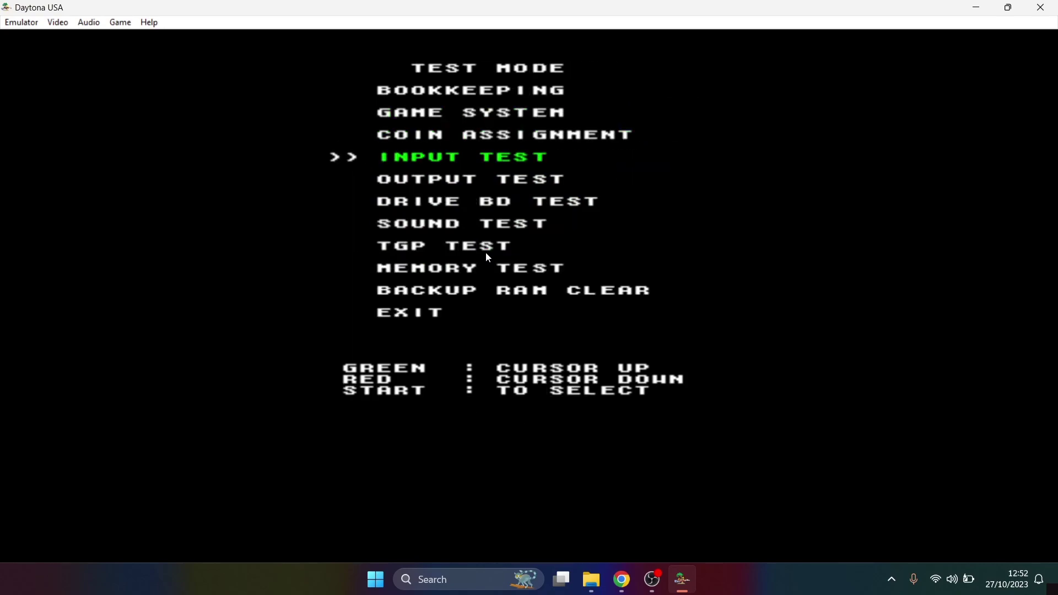
{"action": "key", "text": "F1"}
{"action": "key", "text": "F1"}
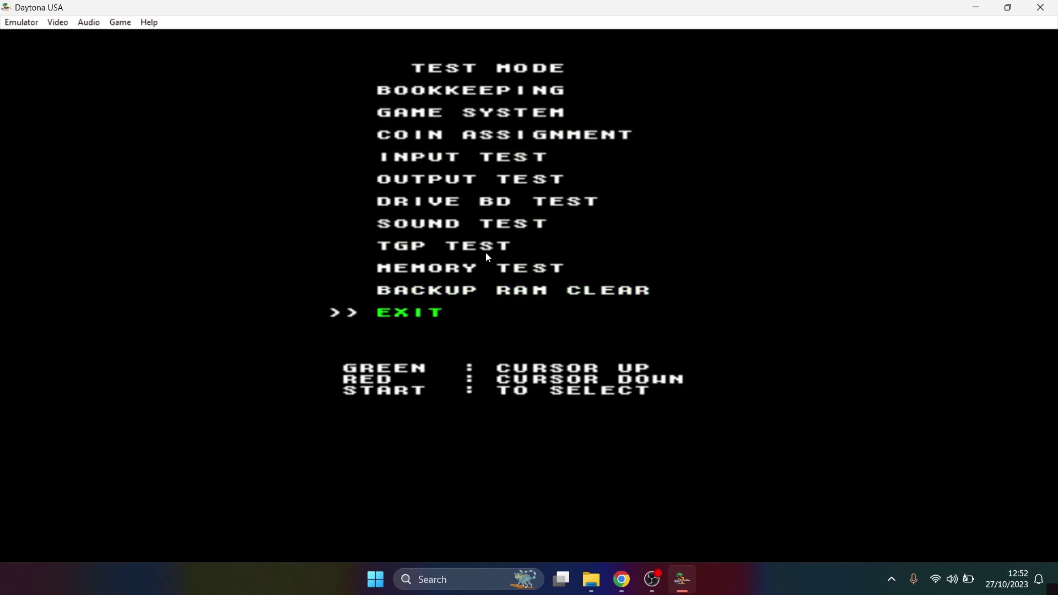
{"action": "key", "text": "1"}
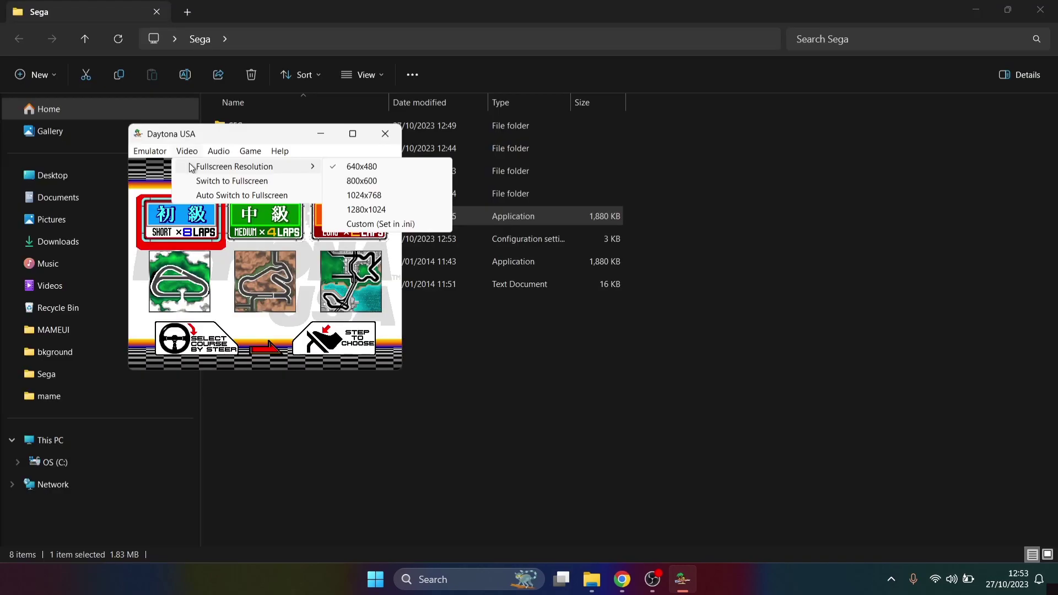
- Switch the running Daytona USA game to fullscreen
{"action": "mouse_move", "coordinate": [190, 169]}
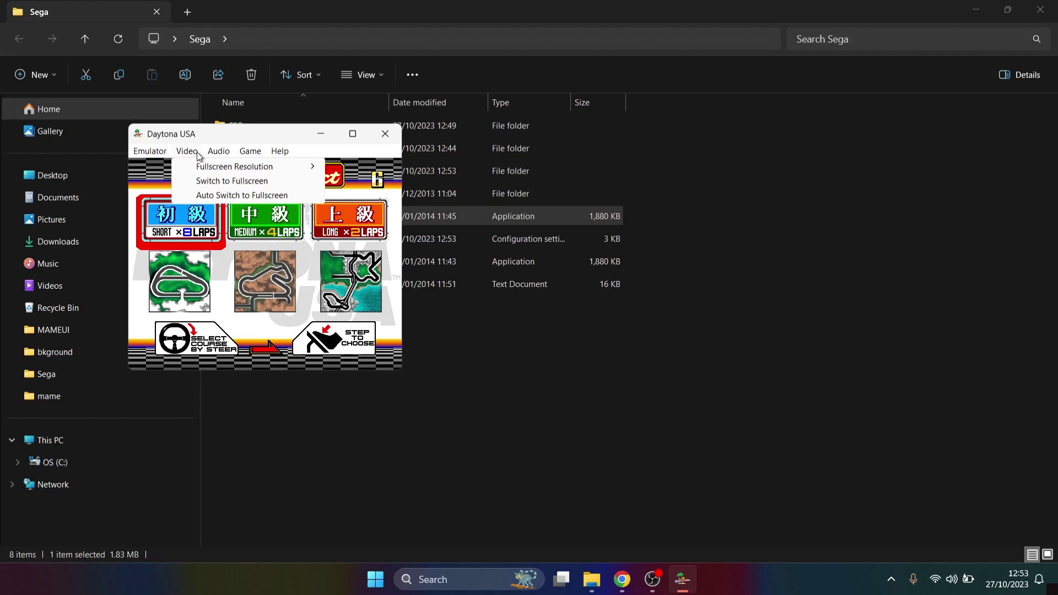
{"action": "left_click", "coordinate": [232, 180]}
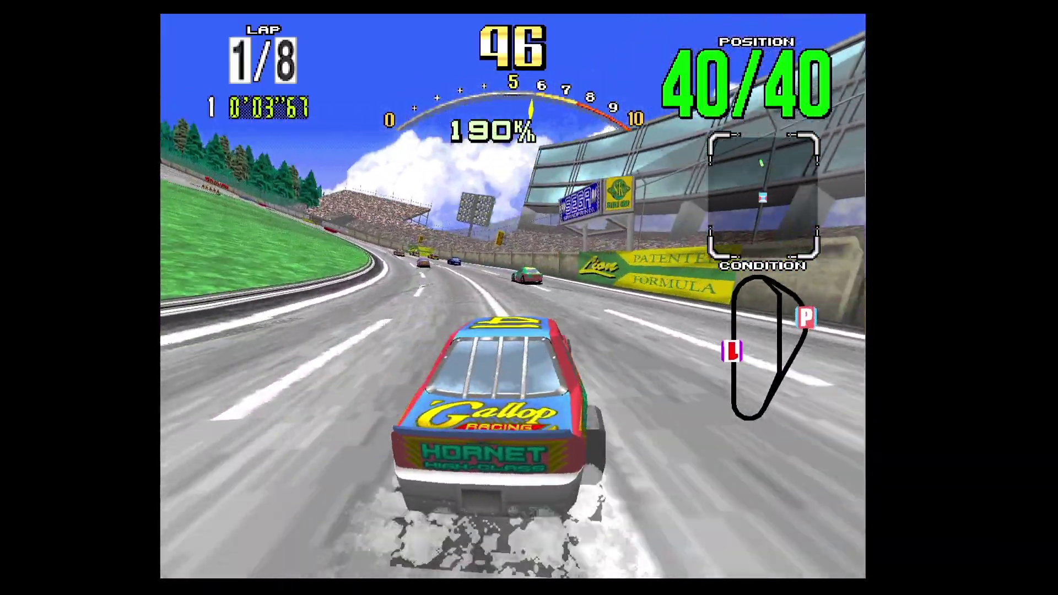
- Map the game controls Shift 1 to Joy 1 R.Trig, Shift 2 to L.Trig, Shift 3 to L.Shoulder and Shift 4 to R.Shoulder
{"action": "left_click", "coordinate": [530, 132]}
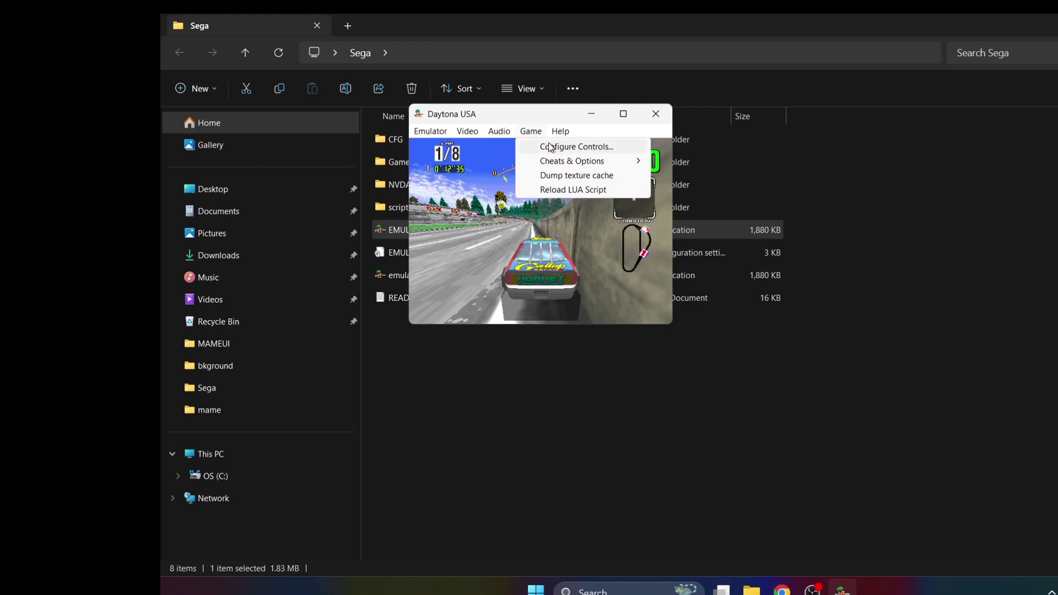
{"action": "left_click", "coordinate": [548, 146]}
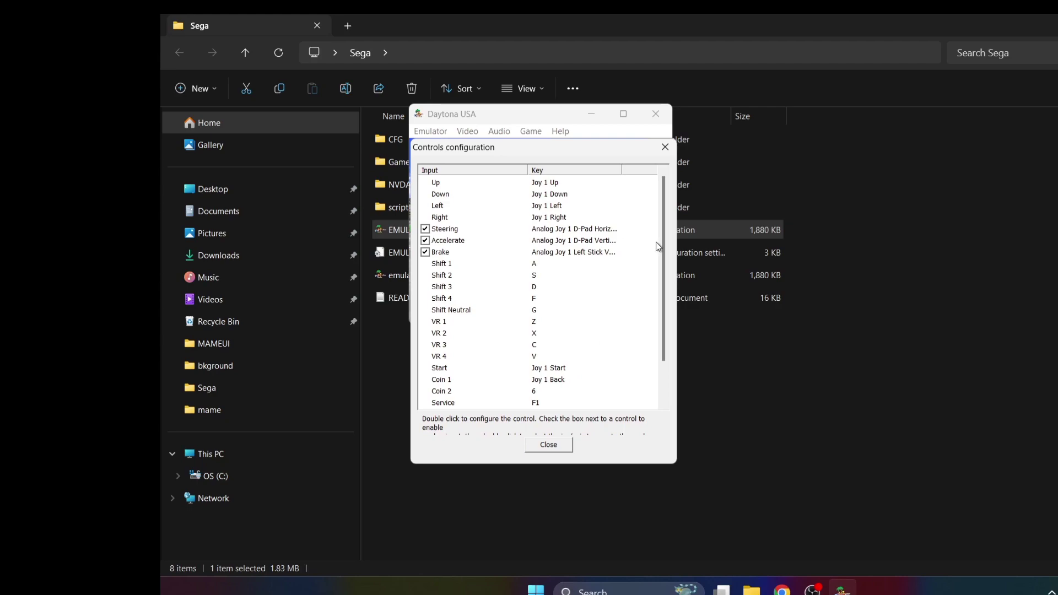
{"action": "scroll", "coordinate": [662, 239], "scroll_direction": "down", "scroll_amount": 2}
{"action": "scroll", "coordinate": [667, 210], "scroll_direction": "up", "scroll_amount": 2}
{"action": "double_click", "coordinate": [540, 302]}
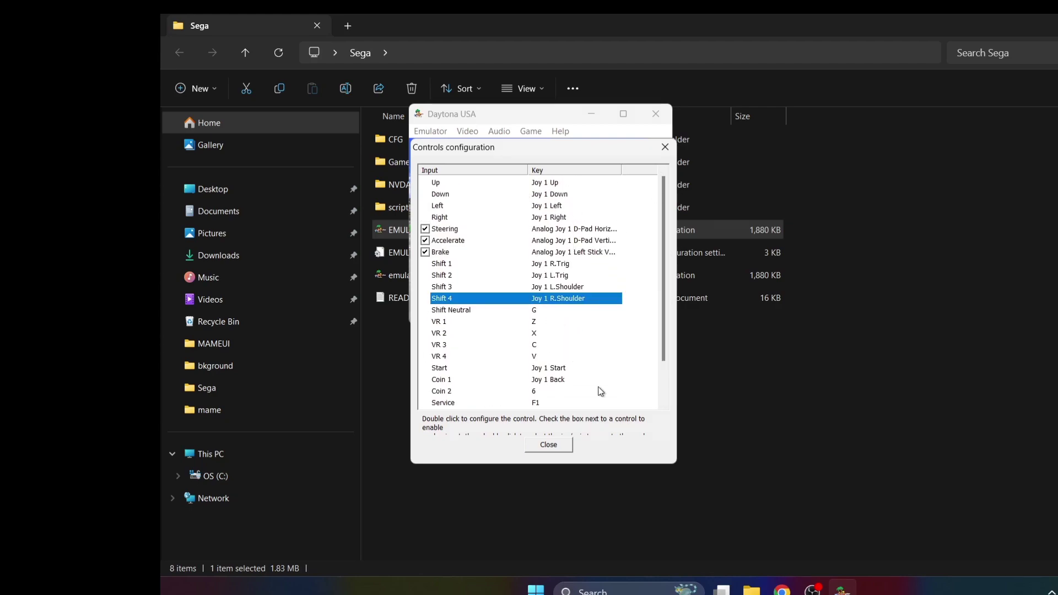
{"action": "left_click", "coordinate": [556, 444]}
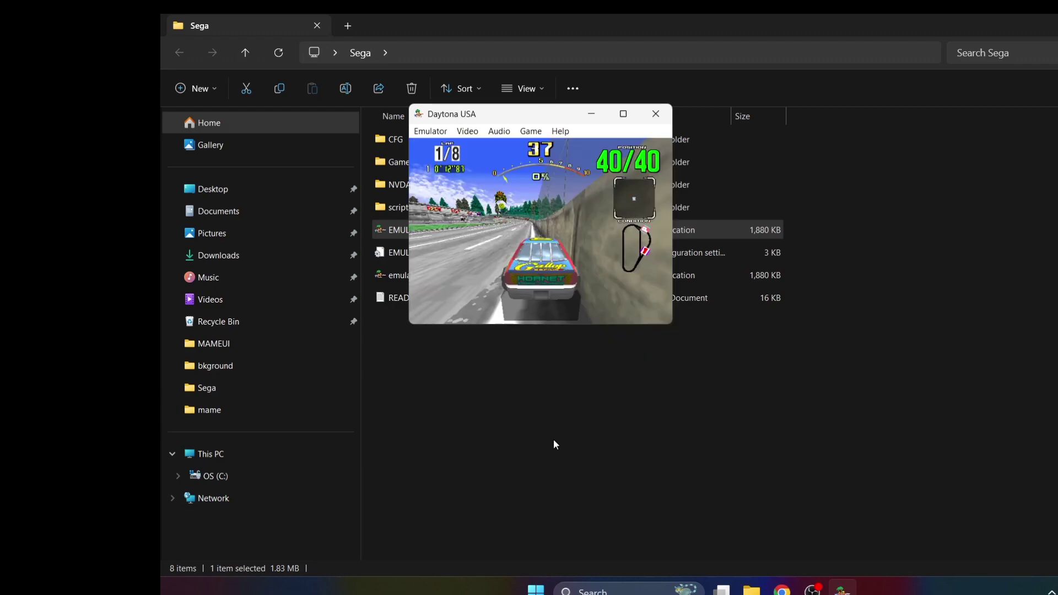
- Return the running Daytona USA race to fullscreen display
{"action": "left_click", "coordinate": [472, 132]}
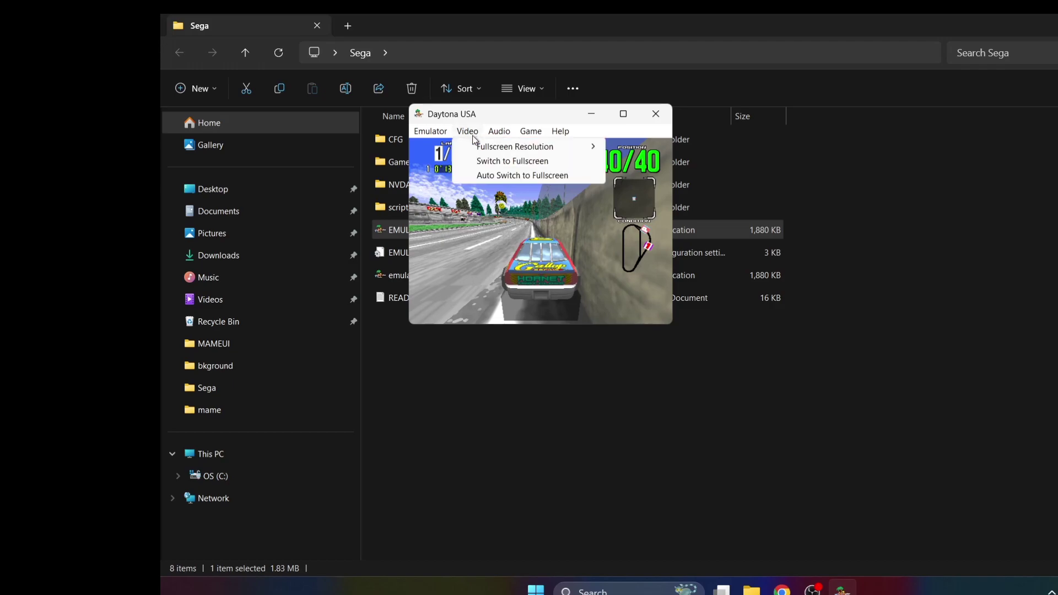
{"action": "left_click", "coordinate": [485, 160]}
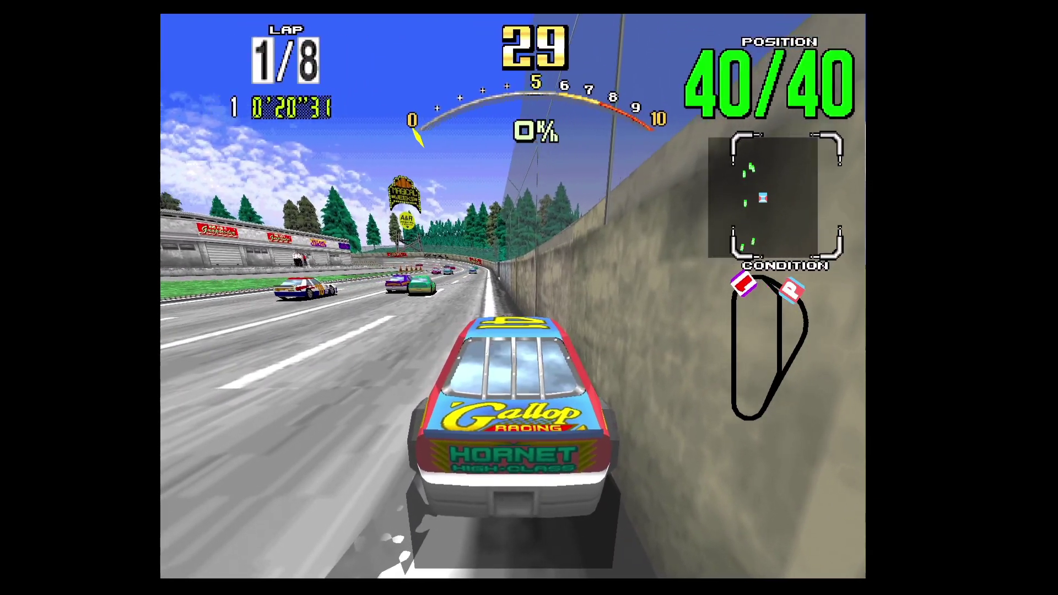
{"action": "key", "text": "Up"}
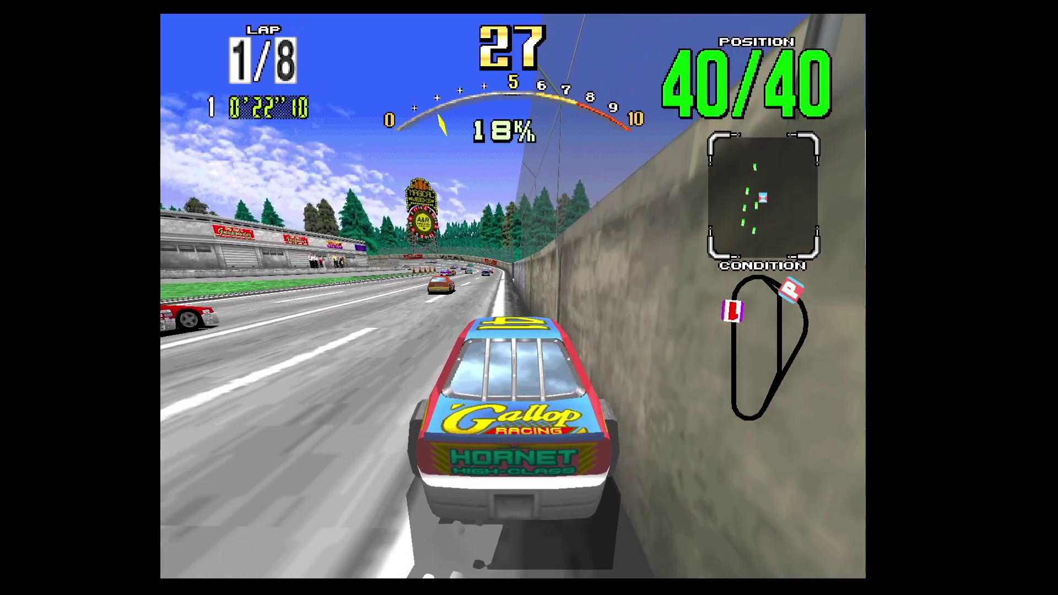
{"action": "key", "text": "Up"}
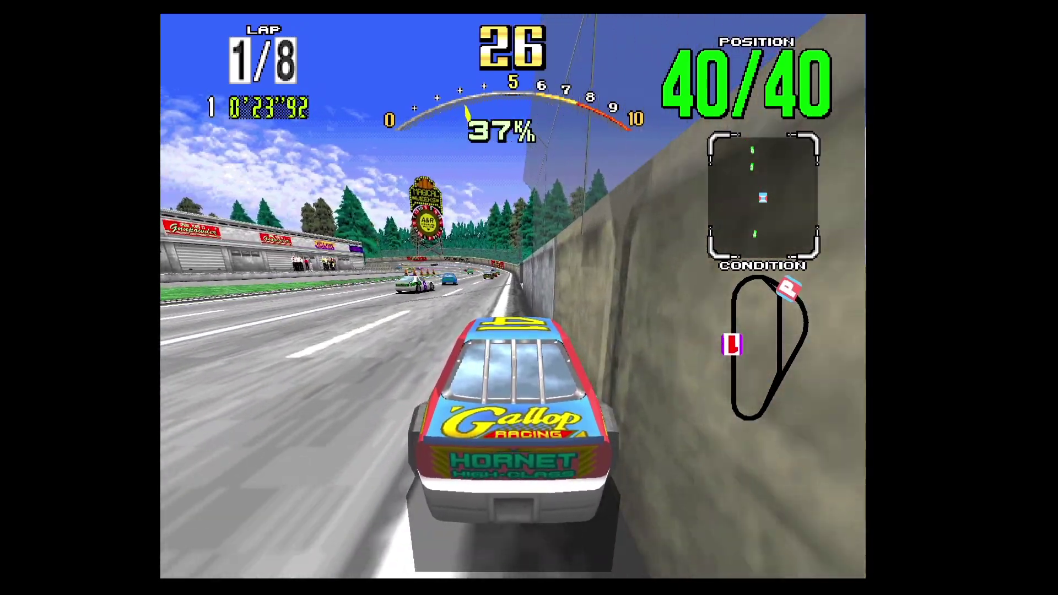
{"action": "key", "text": "Up"}
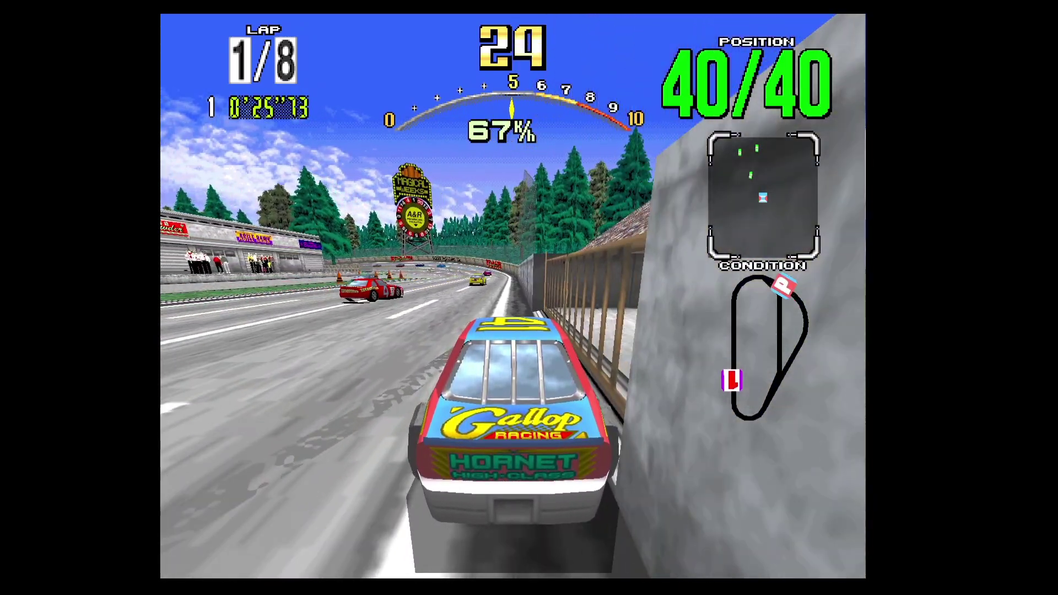
{"action": "key", "text": "Up"}
{"action": "key", "text": "Left"}
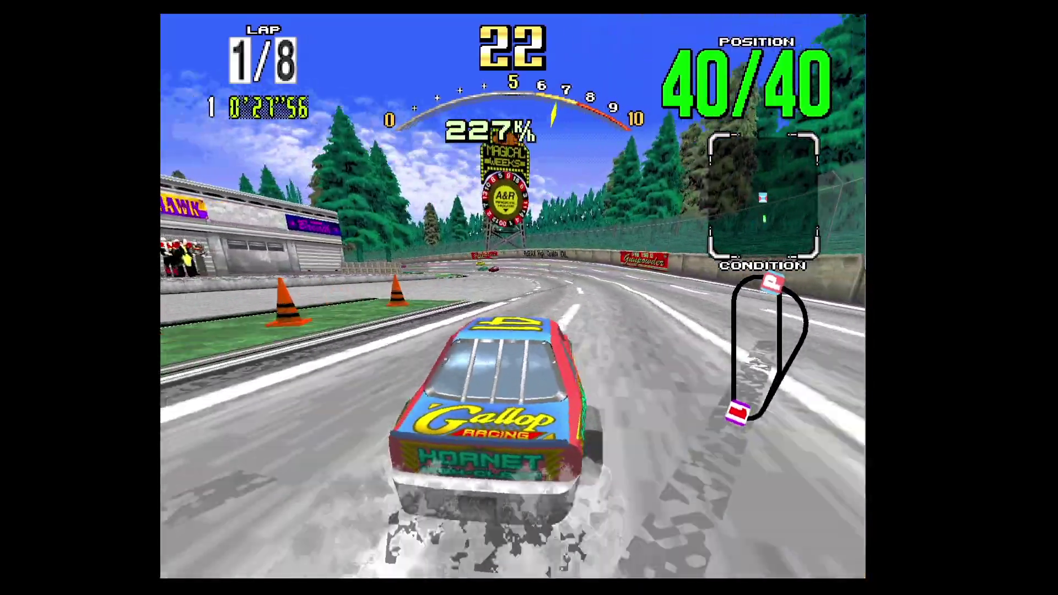
{"action": "key", "text": "Up"}
{"action": "key", "text": "Left"}
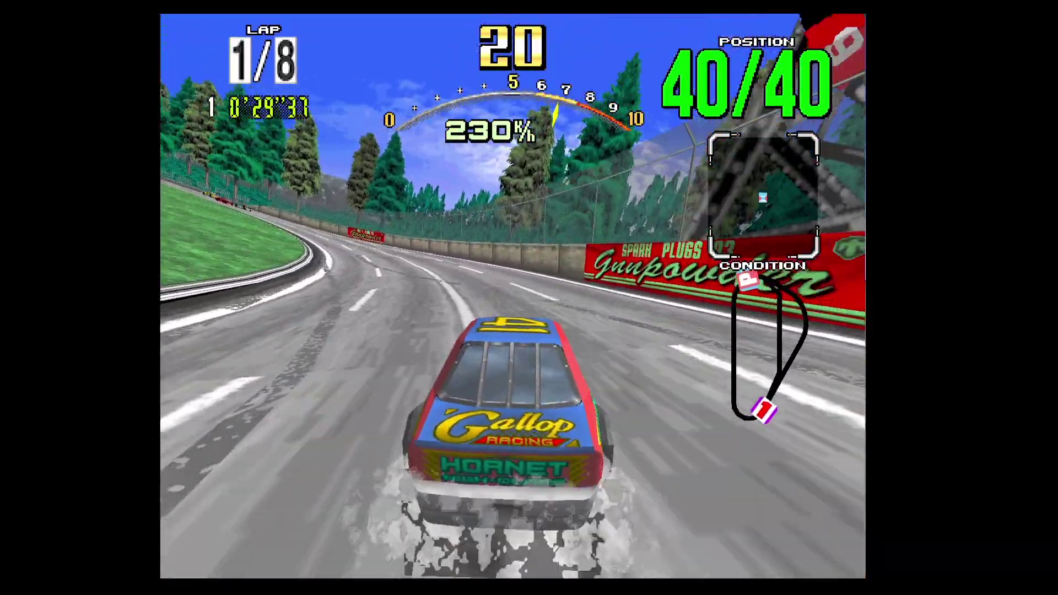
{"action": "key", "text": "Up"}
{"action": "key", "text": "Left"}
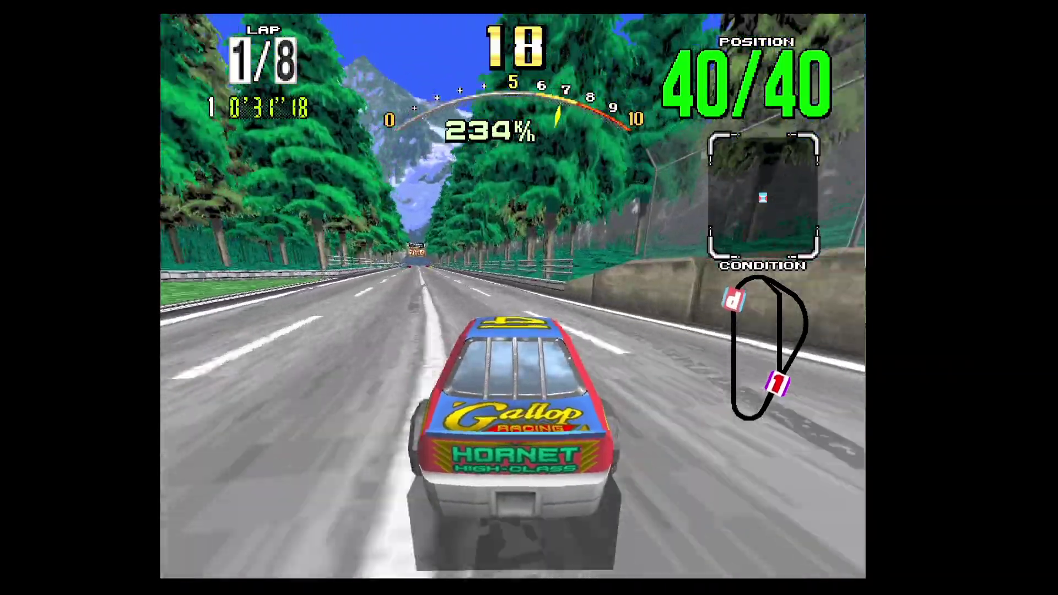
{"action": "key", "text": "Up"}
{"action": "key", "text": "Right"}
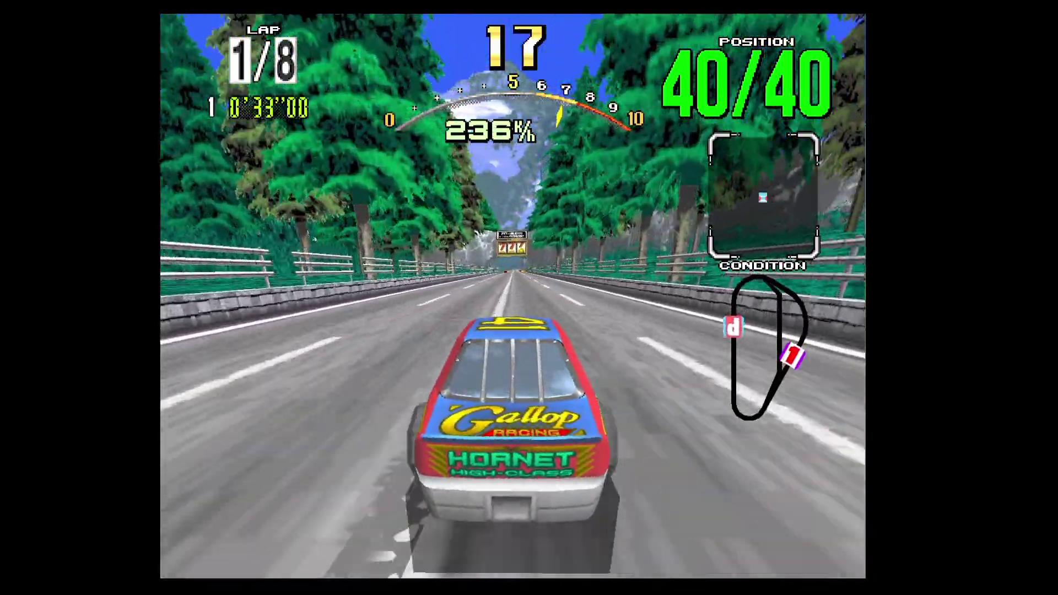
{"action": "key", "text": "Up"}
{"action": "key", "text": "Up"}
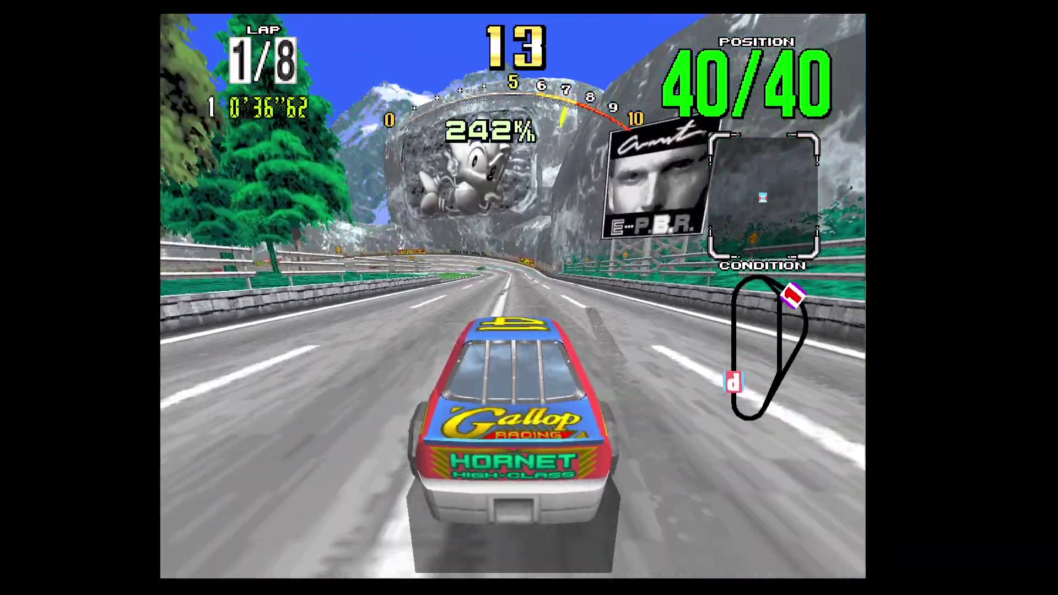
{"action": "key", "text": "Up"}
{"action": "key", "text": "Left"}
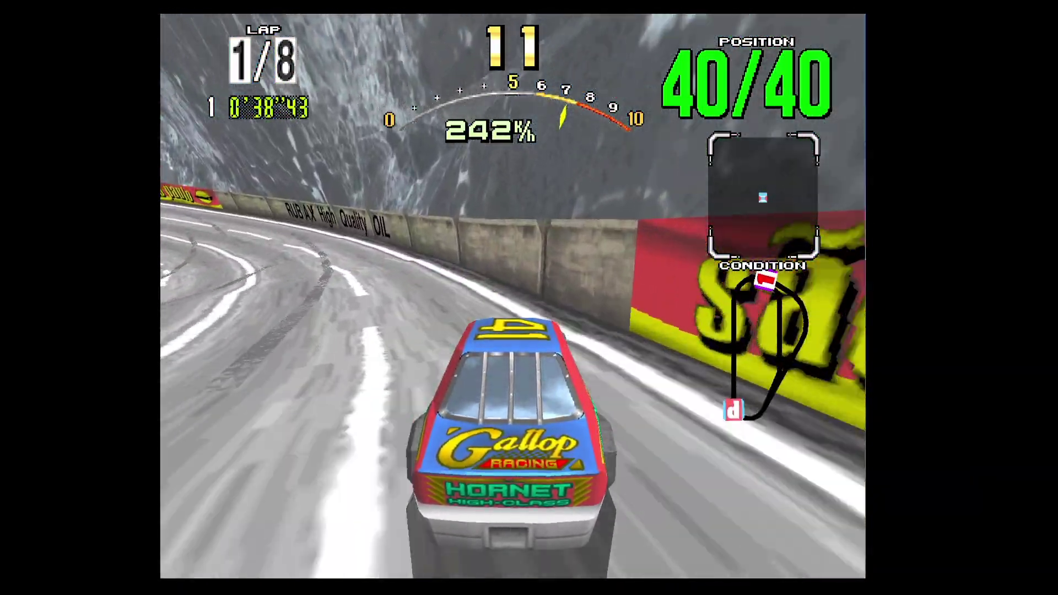
{"action": "key", "text": "Left"}
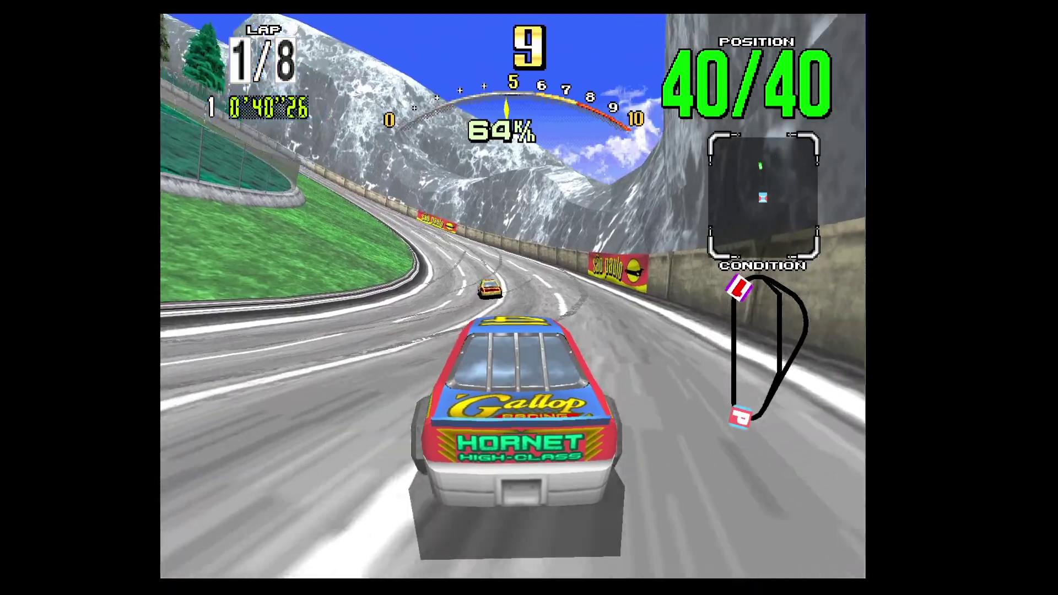
{"action": "key", "text": "Up"}
{"action": "key", "text": "Left"}
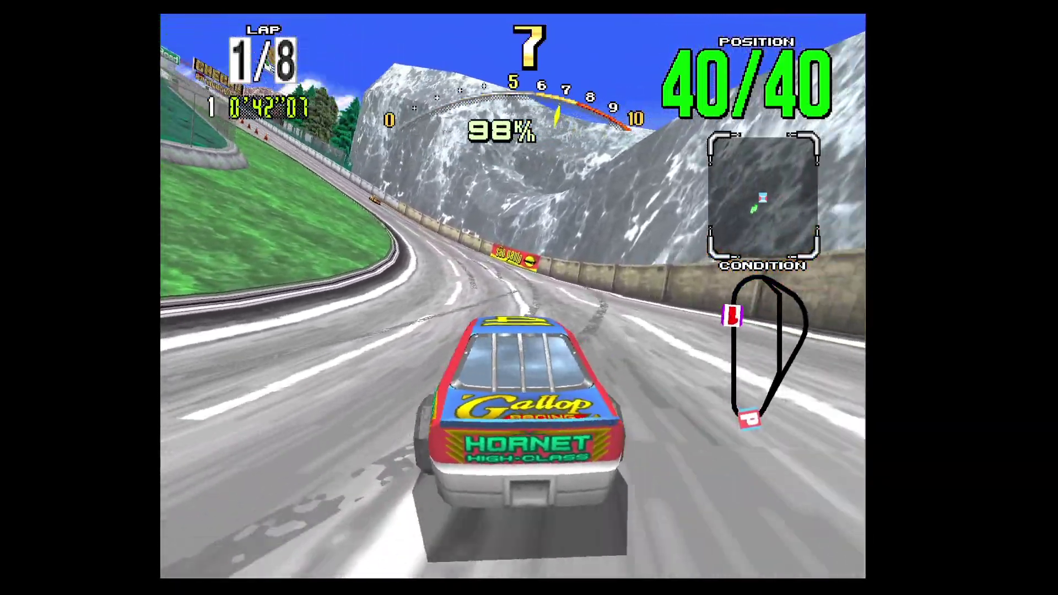
{"action": "key", "text": "Up"}
{"action": "key", "text": "Left"}
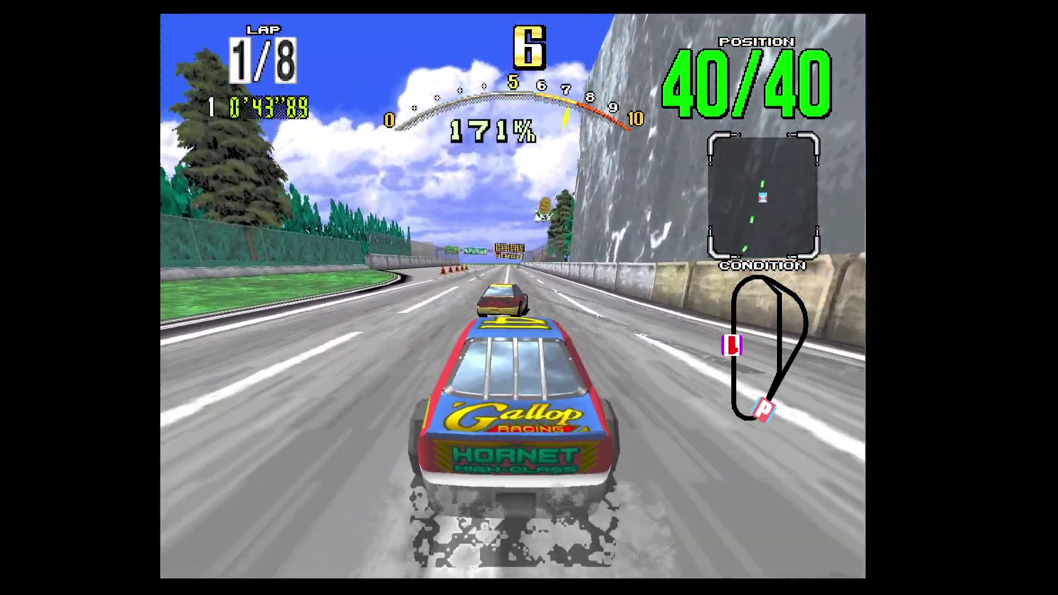
{"action": "key", "text": "Up"}
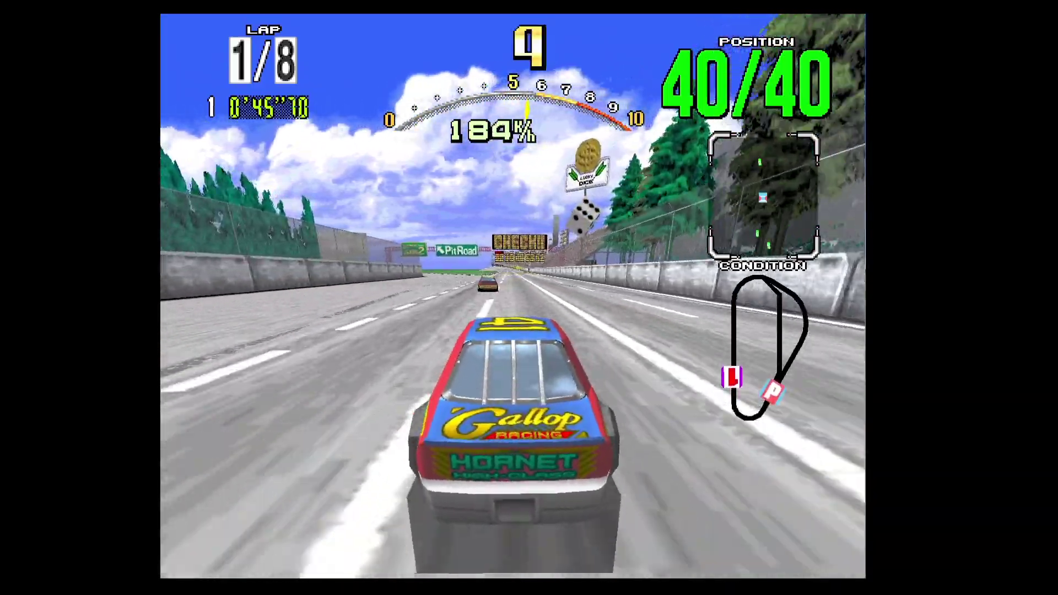
{"action": "key", "text": "Up"}
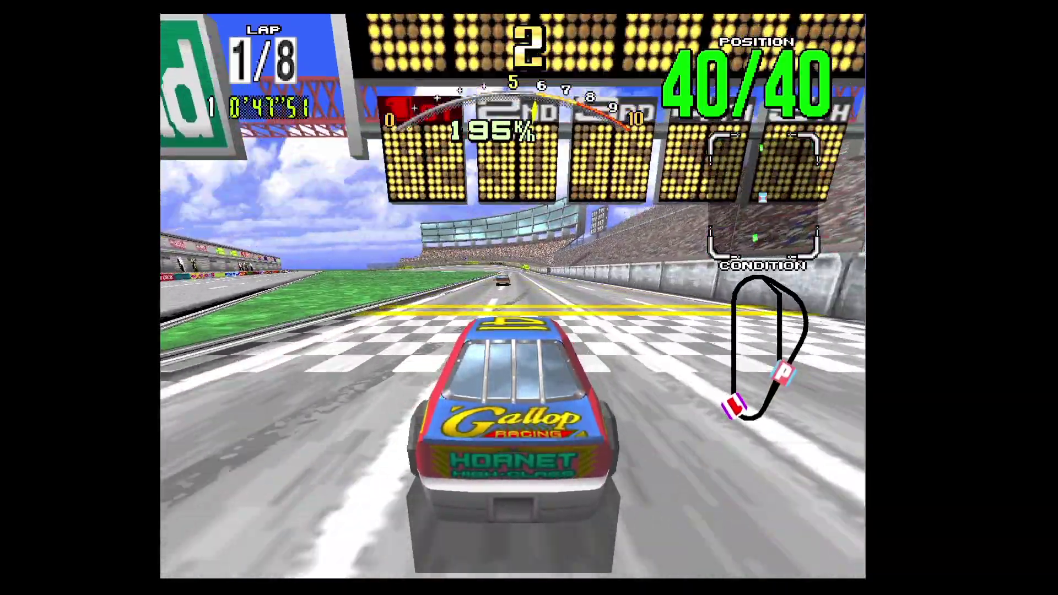
{"action": "key", "text": "Up"}
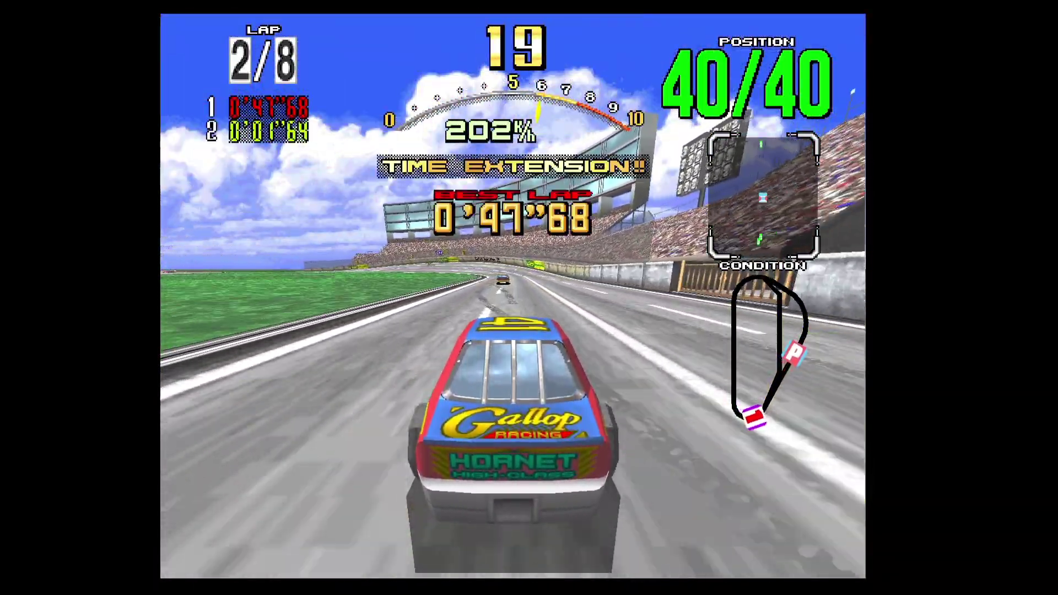
{"action": "key", "text": "Up"}
{"action": "key", "text": "Left"}
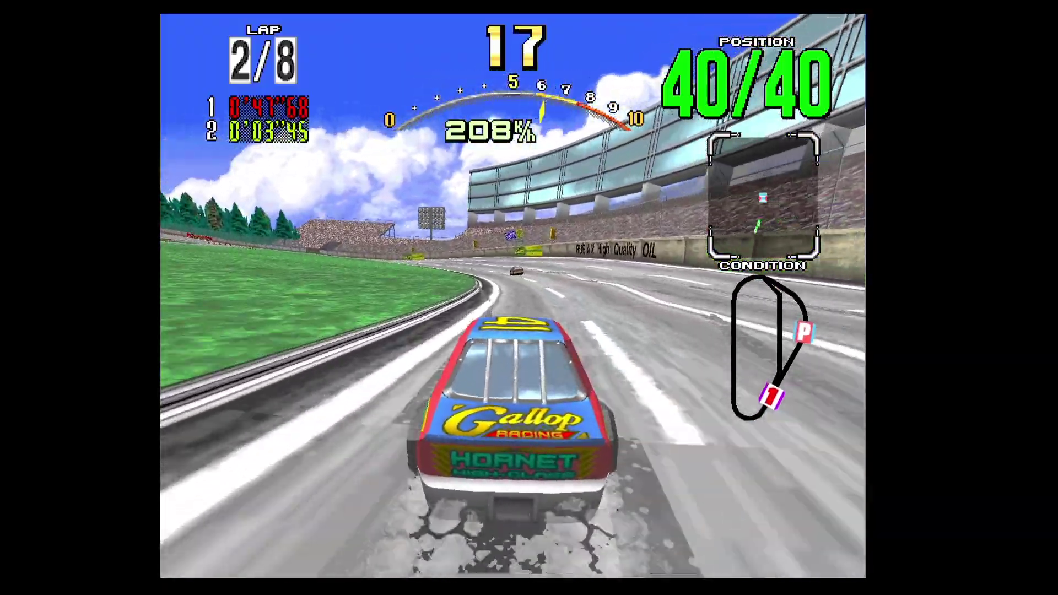
{"action": "key", "text": "Up"}
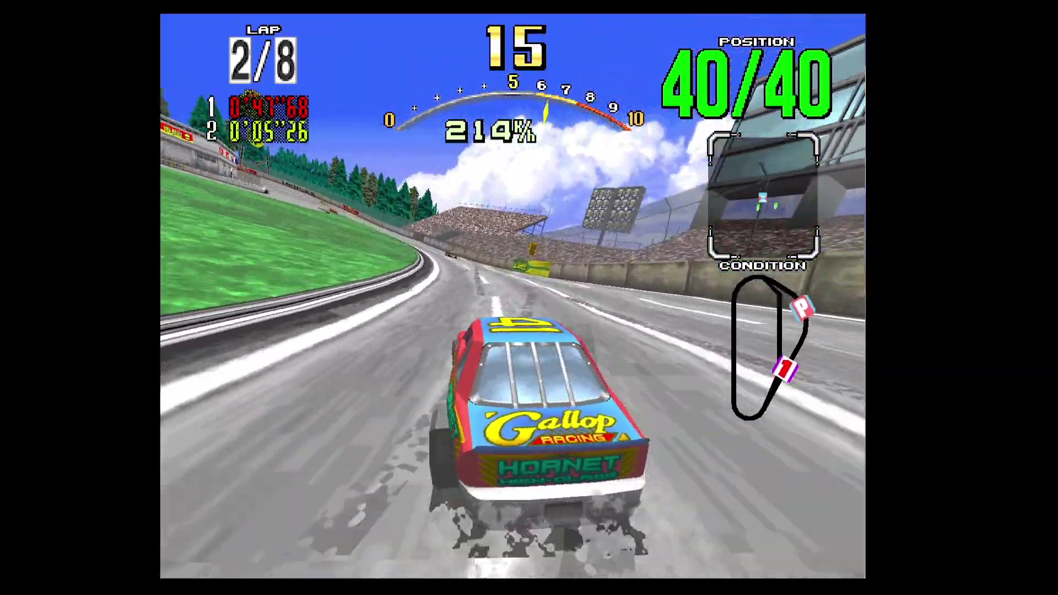
{"action": "key", "text": "Up"}
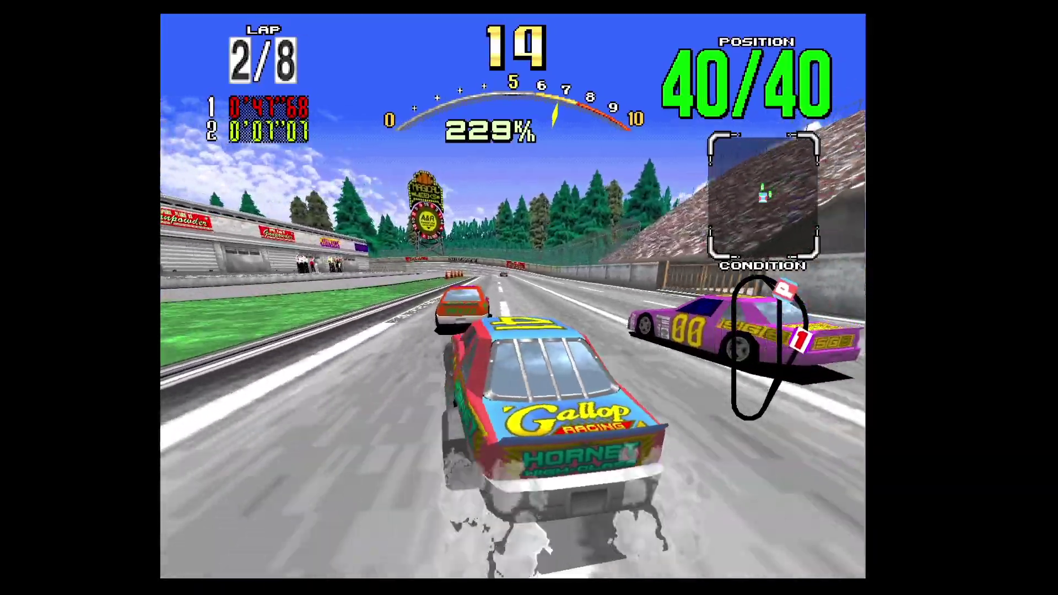
{"action": "key", "text": "Up"}
{"action": "key", "text": "Left"}
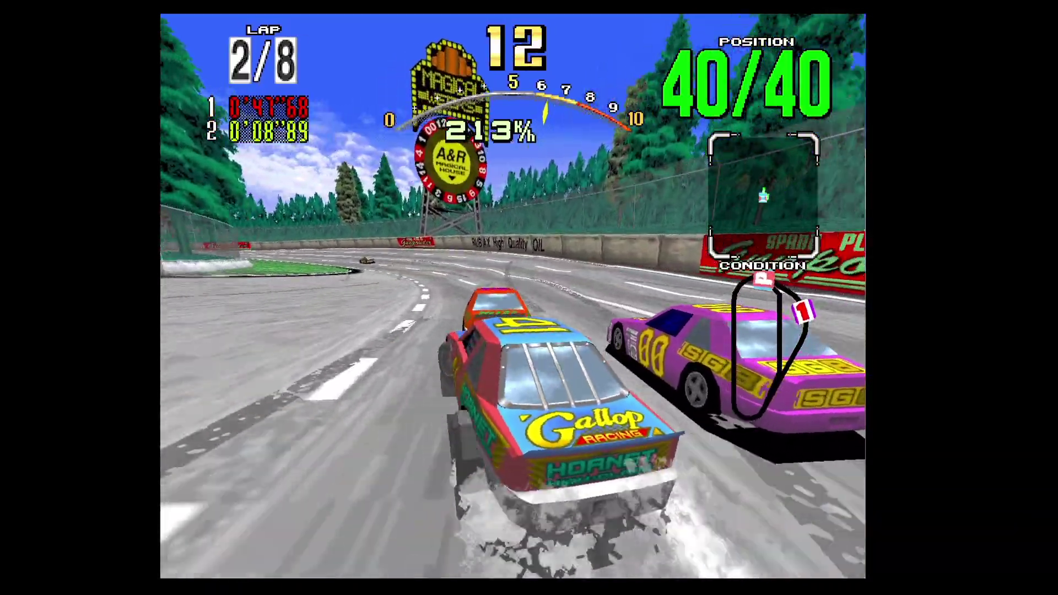
{"action": "key", "text": "Up"}
{"action": "key", "text": "Left"}
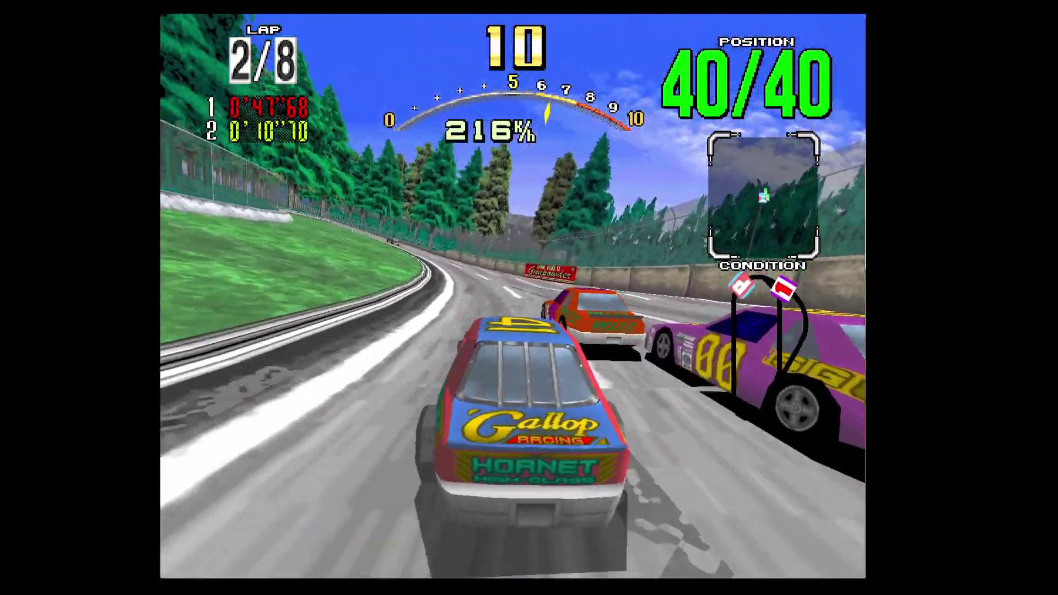
{"action": "key", "text": "Up"}
{"action": "key", "text": "Left"}
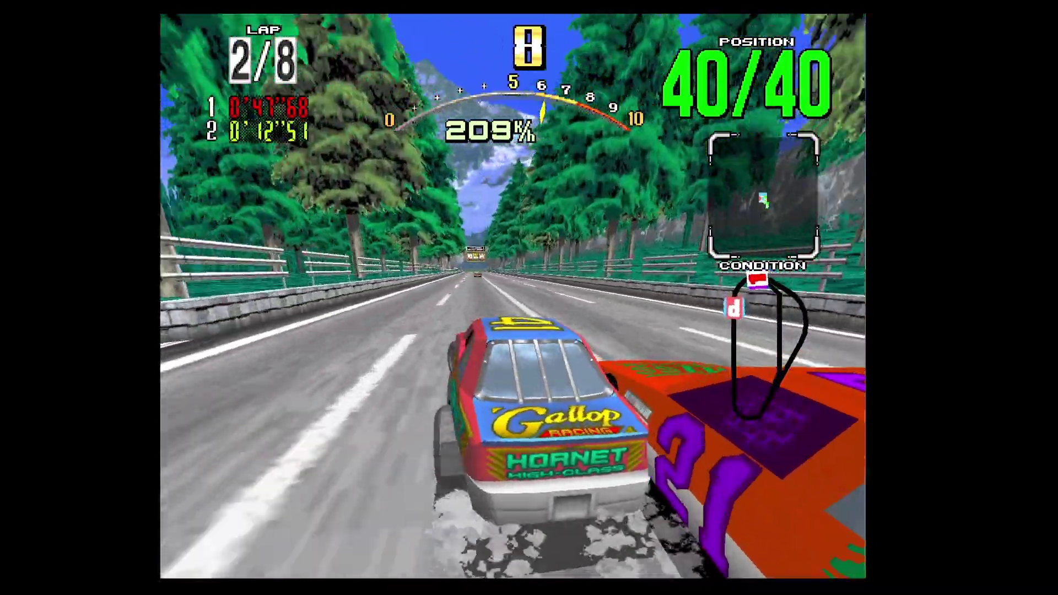
{"action": "key", "text": "Up"}
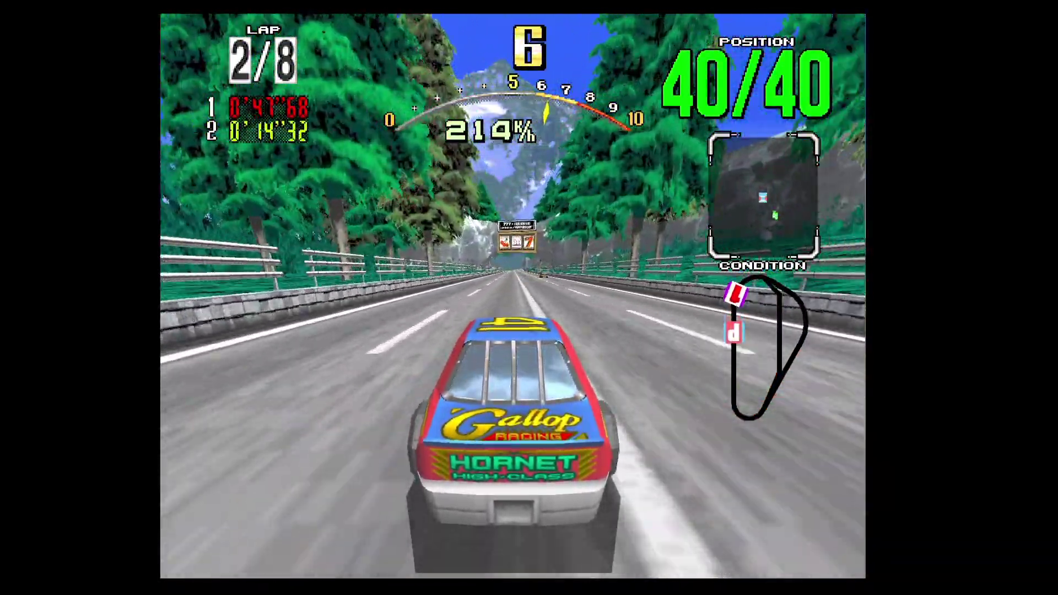
{"action": "key", "text": "Up"}
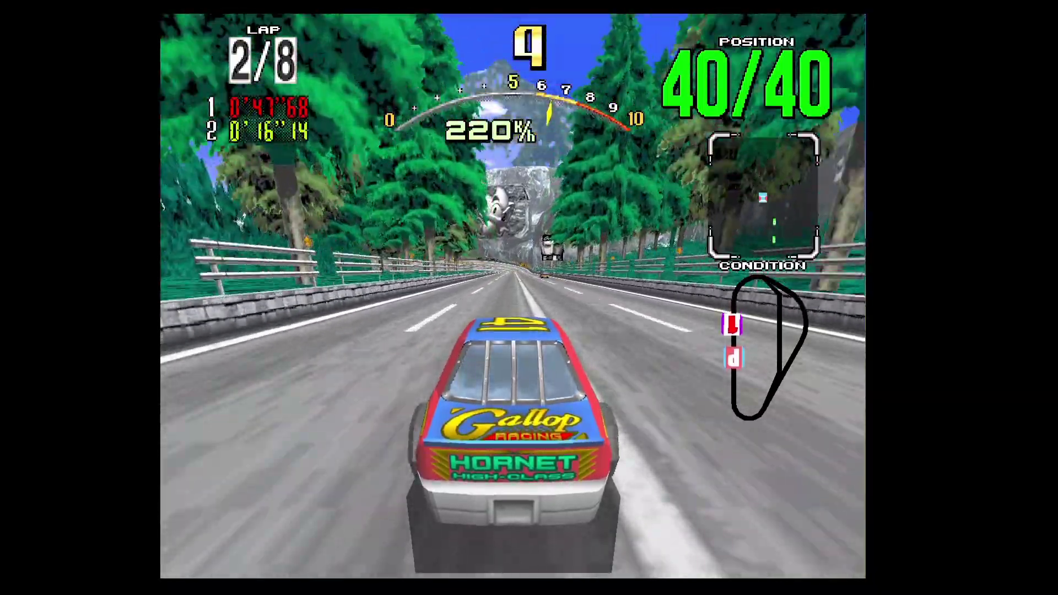
{"action": "key", "text": "Up"}
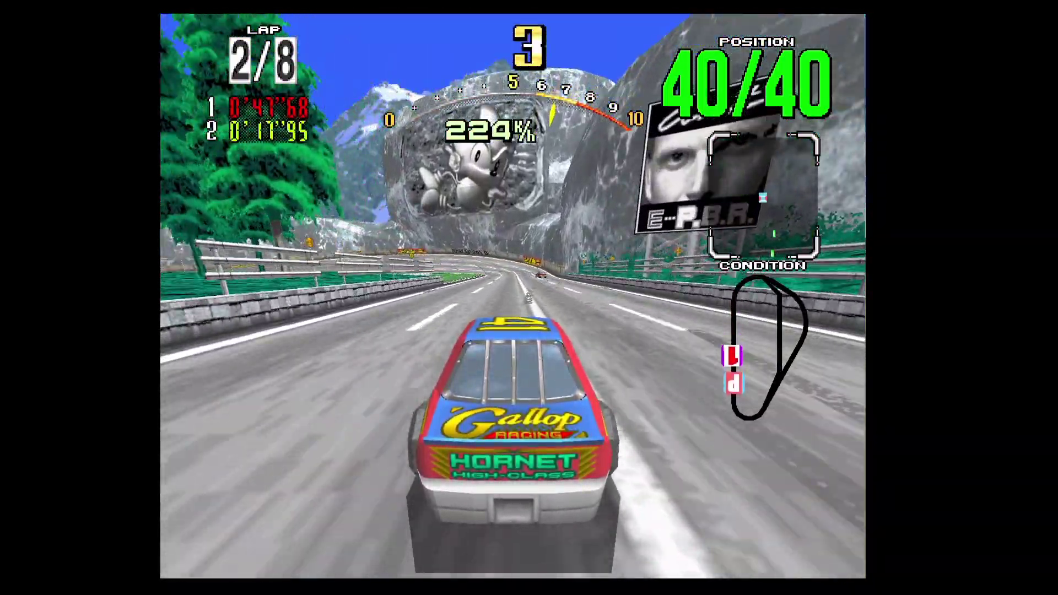
{"action": "key", "text": "Left"}
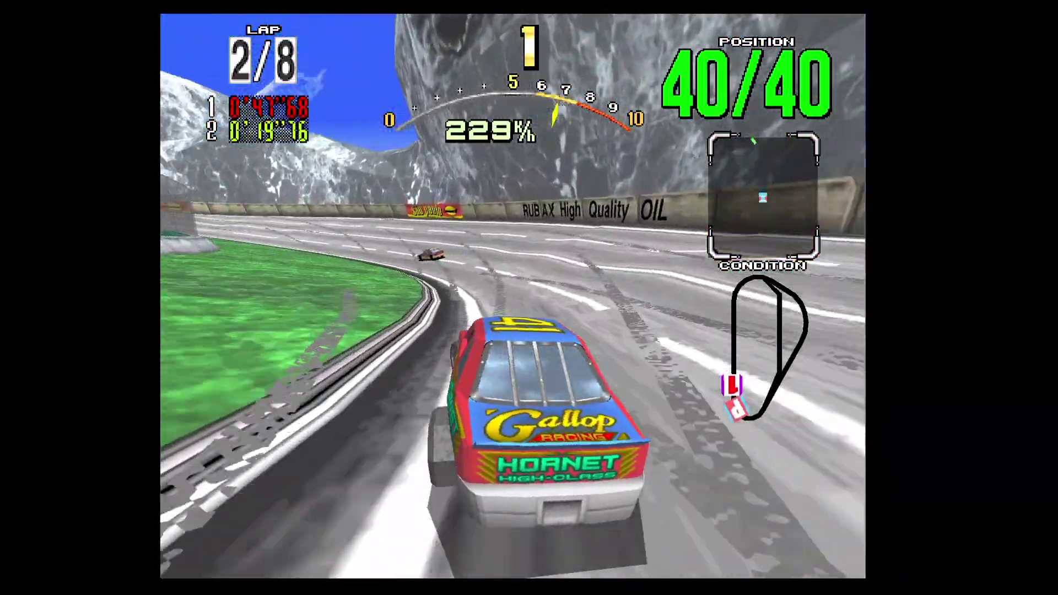